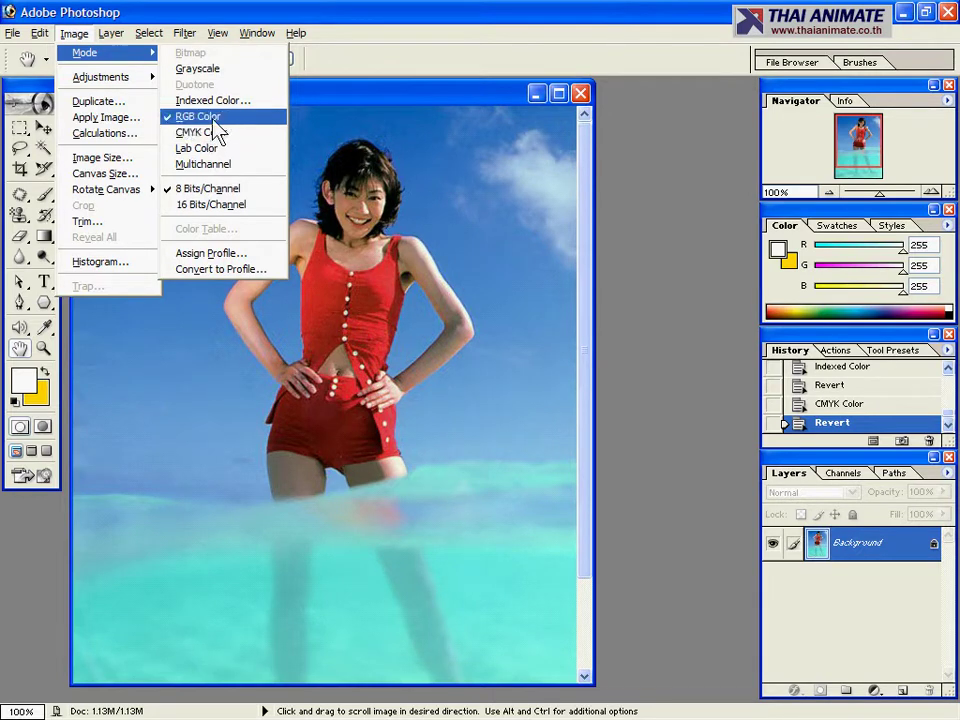
Step: Show the image's channels and view the Red and Green channels individually
left_click(336, 99)
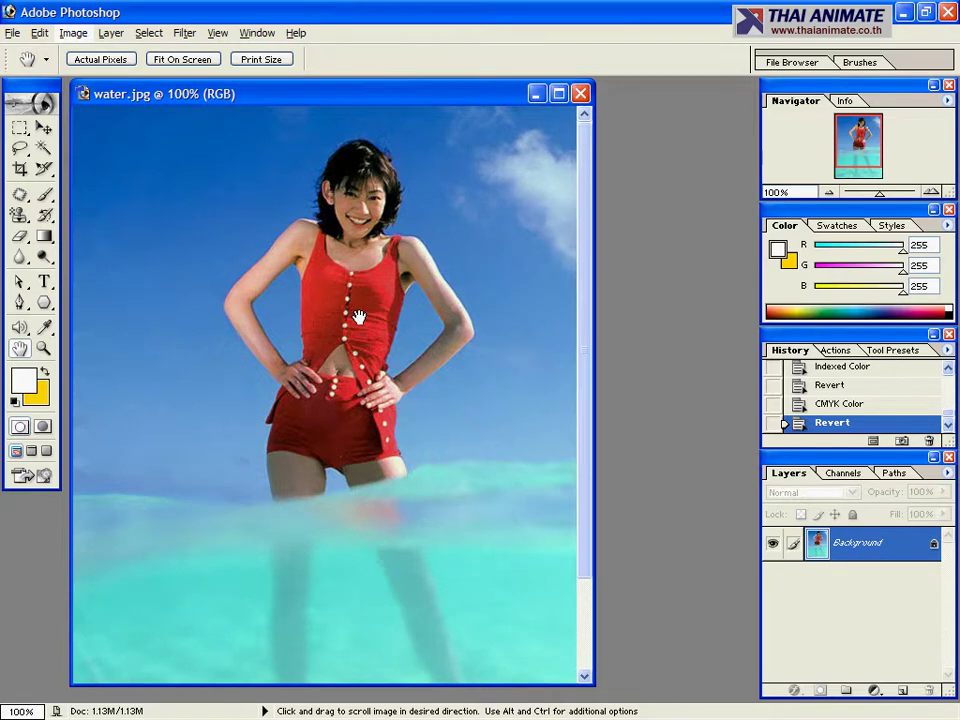
left_click(843, 474)
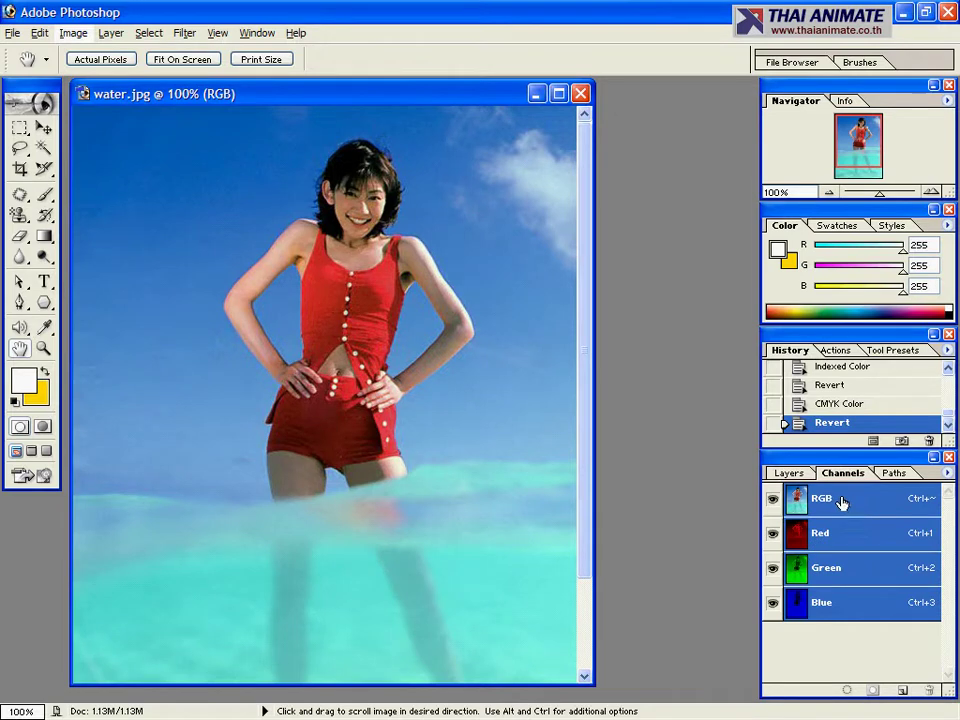
left_click(837, 540)
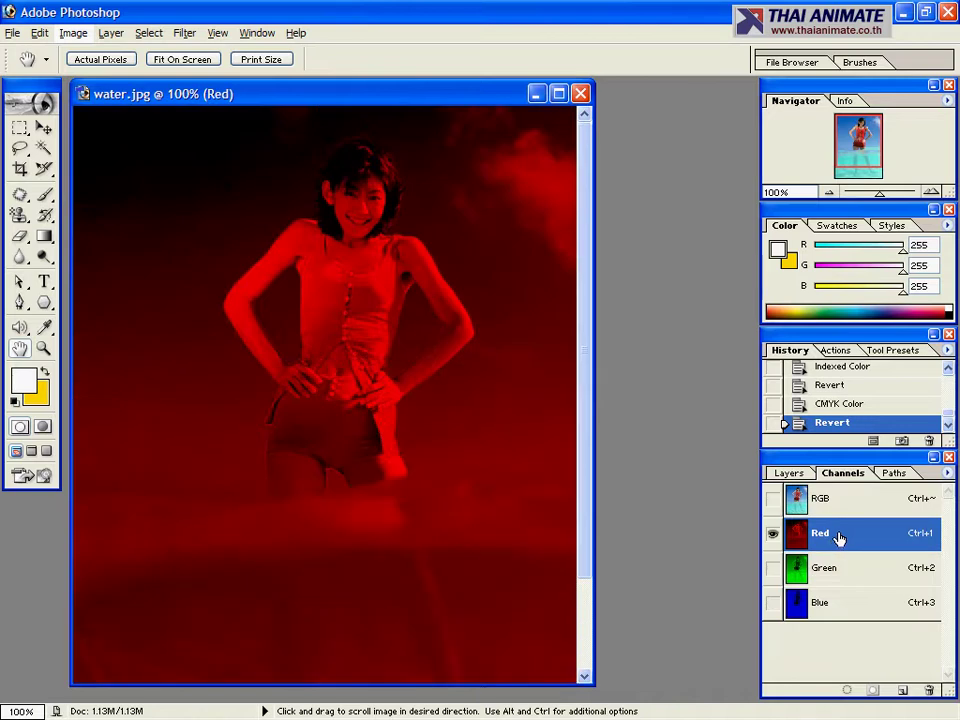
left_click(843, 575)
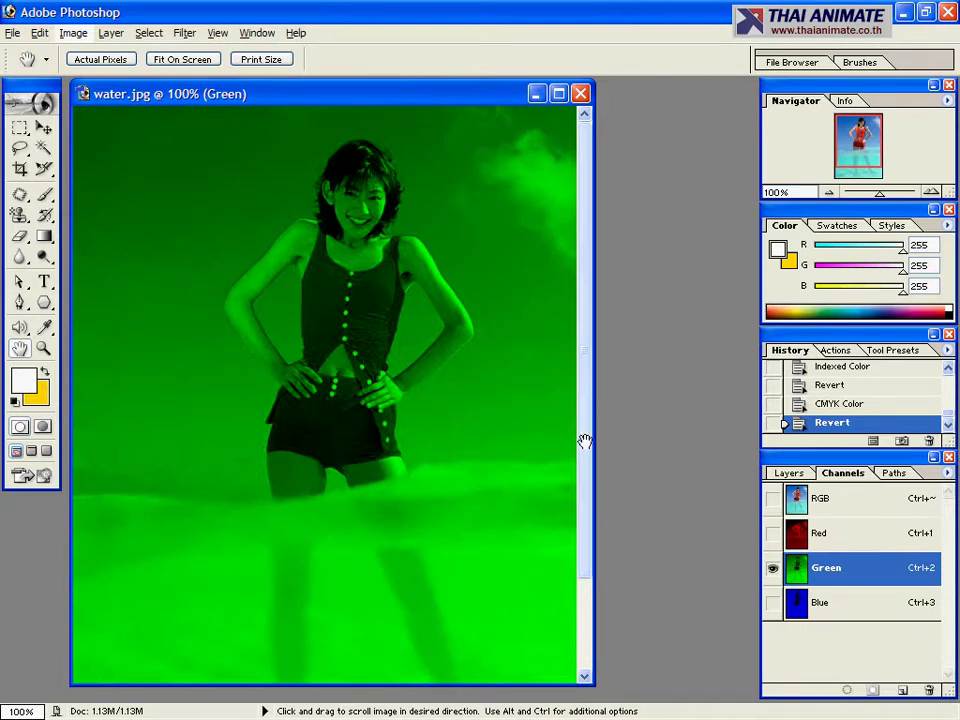
Step: Check the Color Channels in Color option in the Display & Cursors preferences, then leave the preferences without changes
left_click(38, 34)
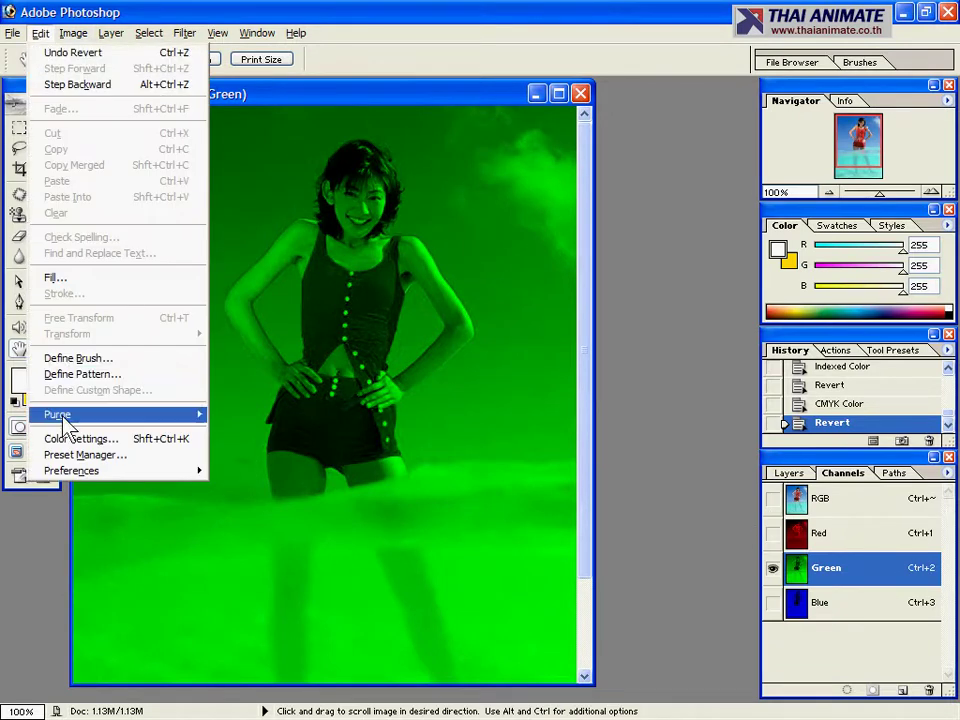
mouse_move(98, 472)
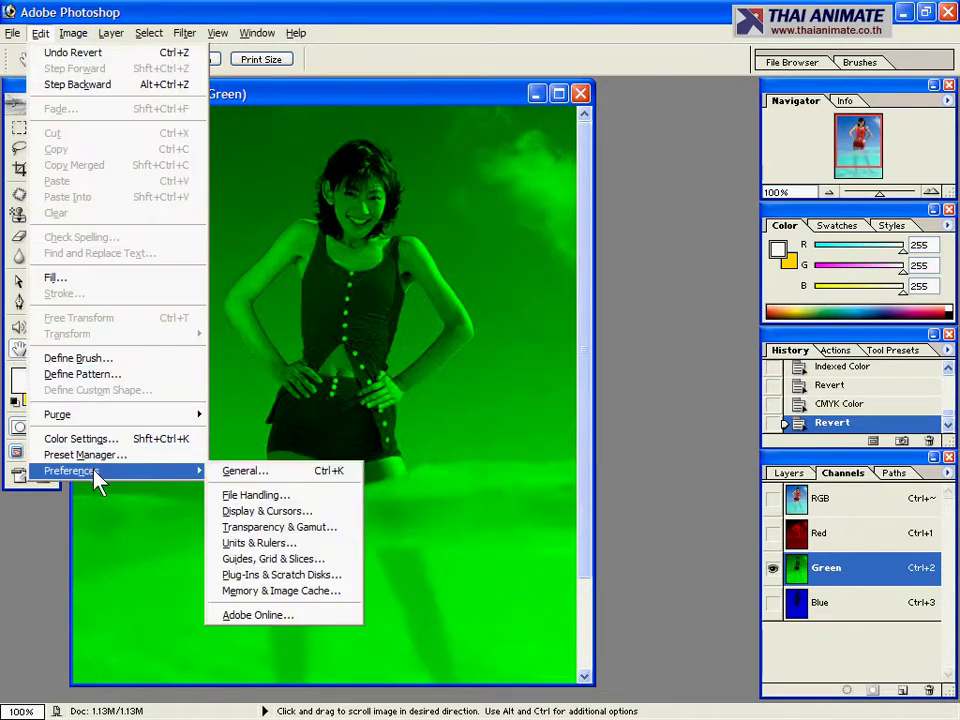
left_click(270, 513)
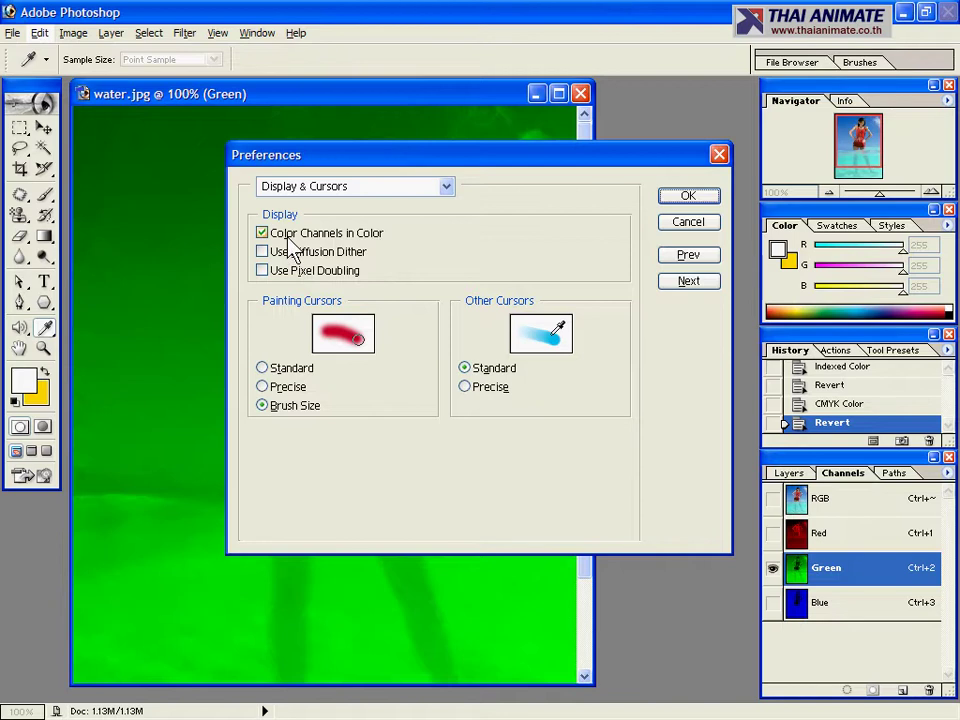
left_click(675, 226)
key("h")
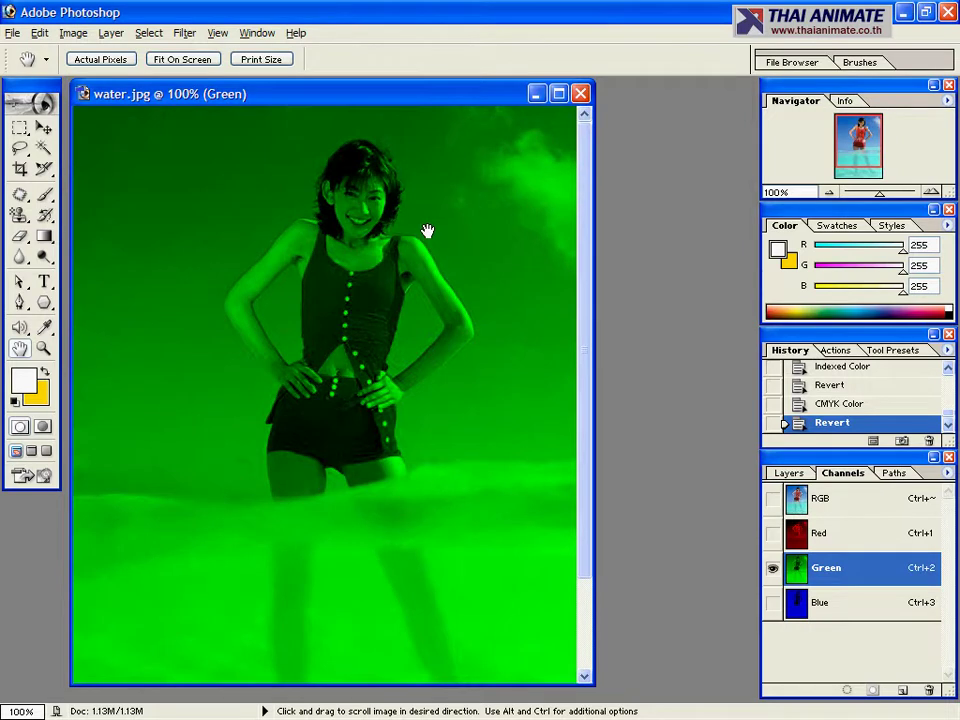
Step: Compare the composite RGB image with its Green and Red channels, ending on the composite view
left_click(852, 499)
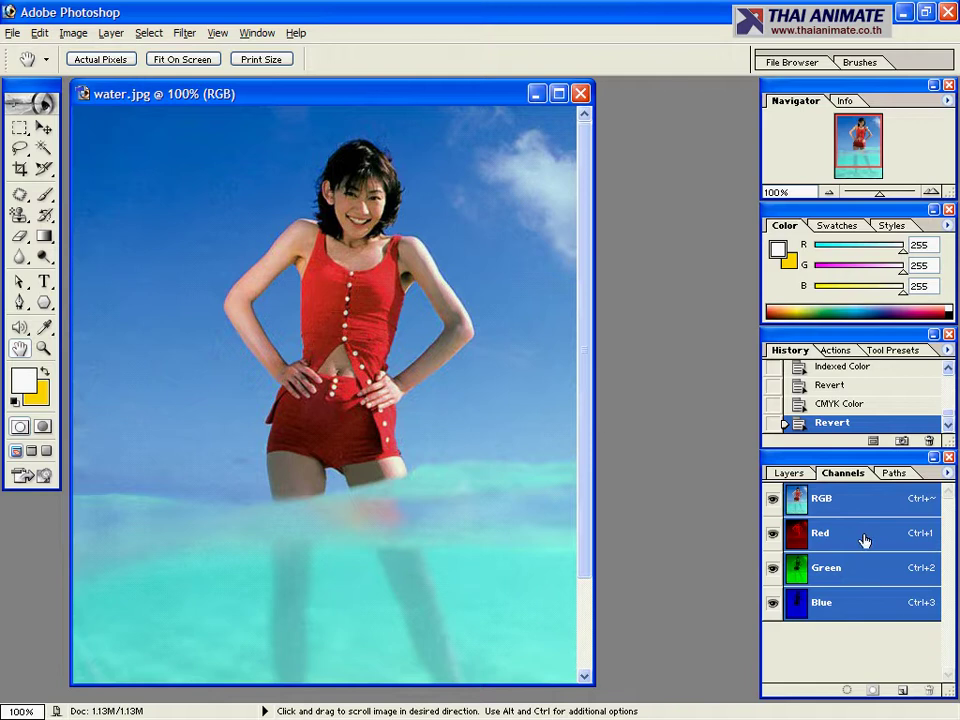
left_click(853, 576)
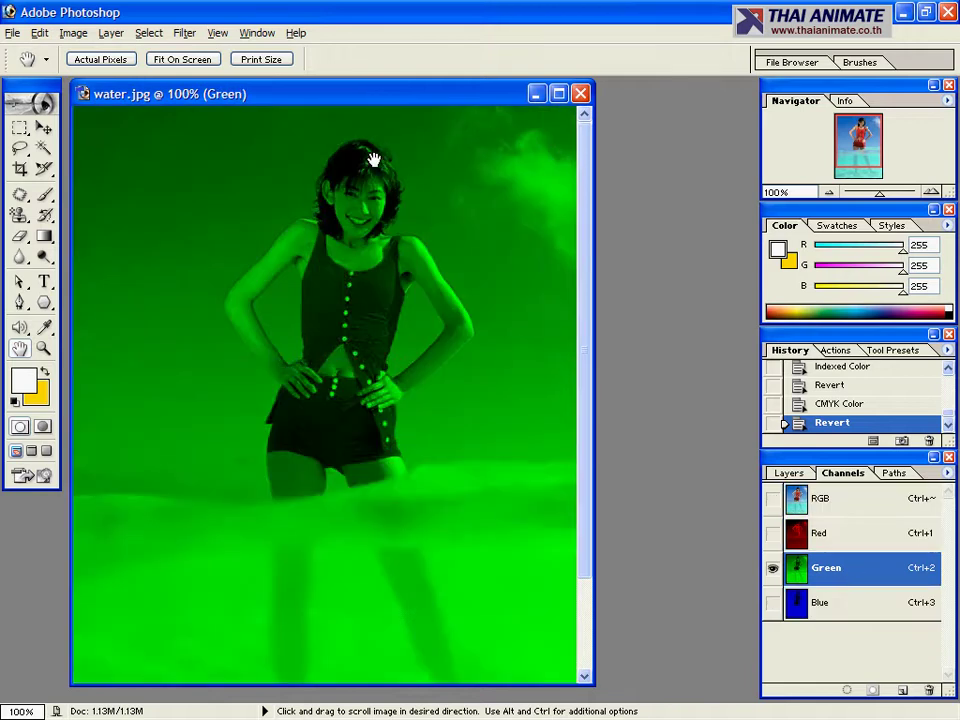
left_click(833, 539)
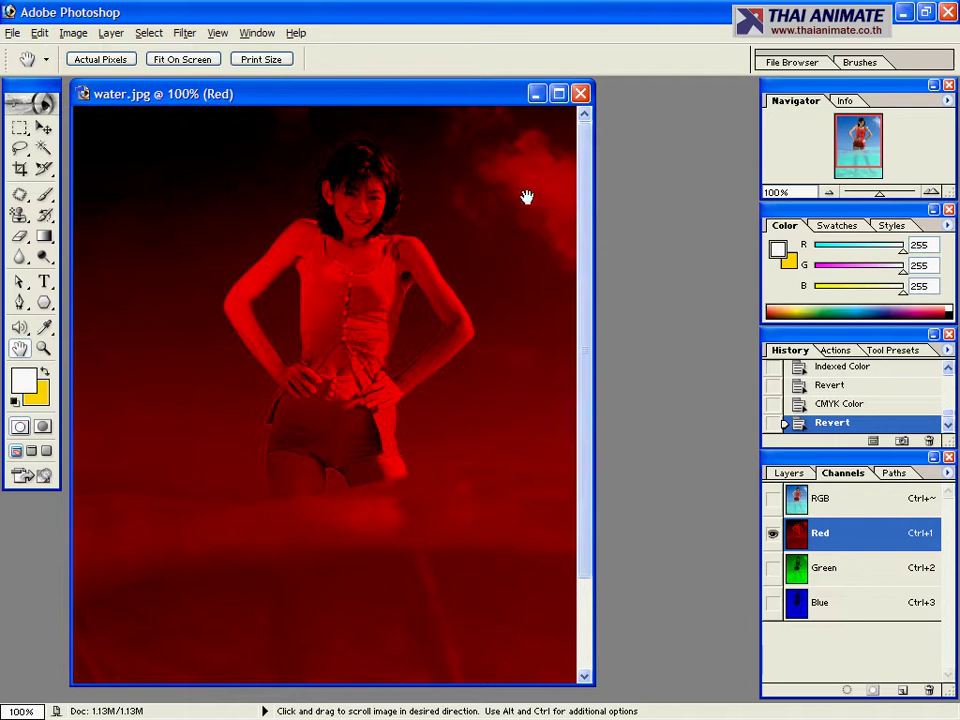
left_click(837, 509)
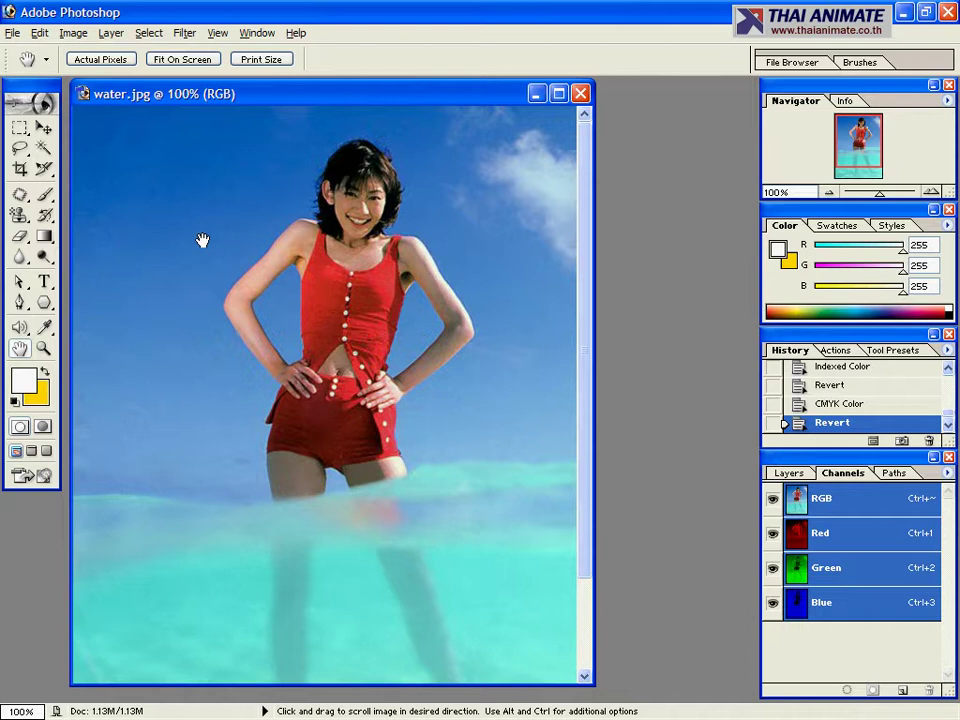
Step: Toggle Proof Colors on and off to compare the CMYK preview with the RGB image, leaving the proof off
left_click(221, 33)
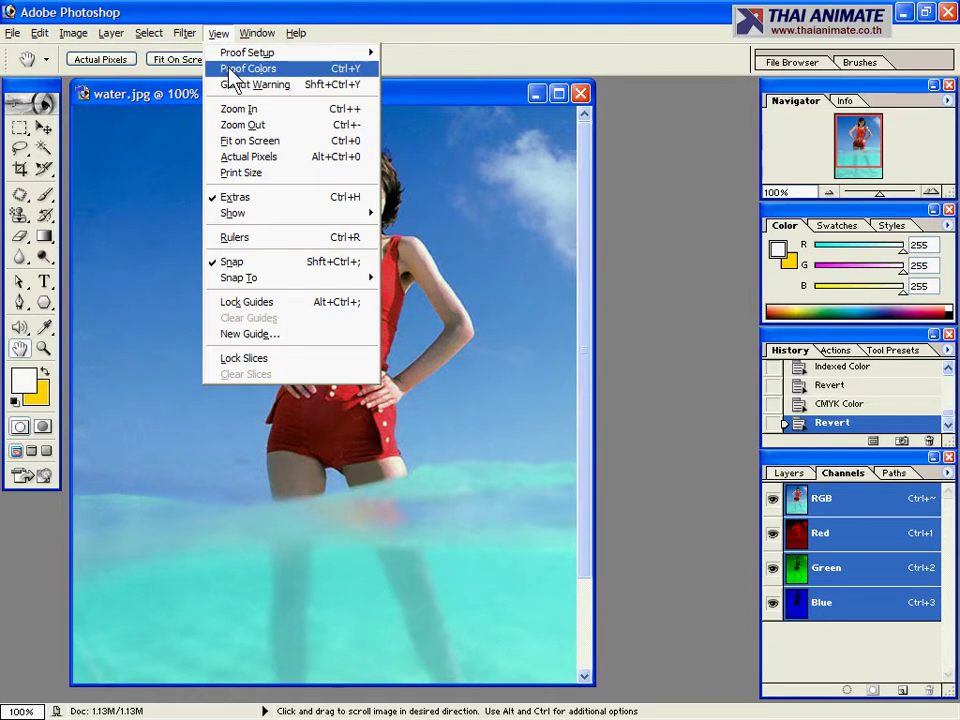
left_click(229, 69)
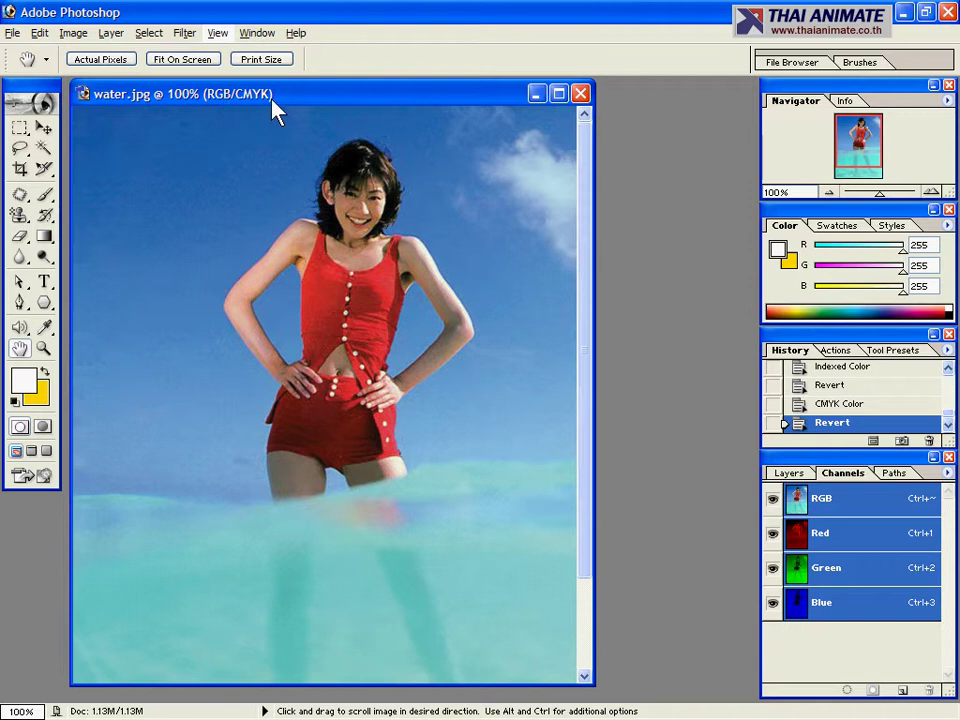
key("ctrl+y")
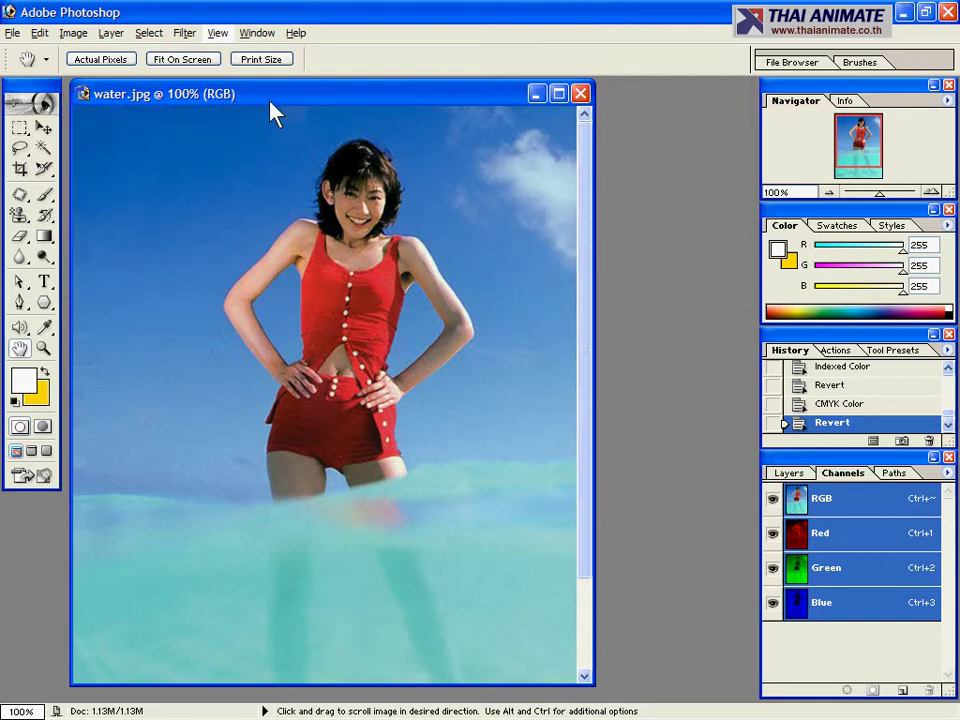
key("ctrl+y")
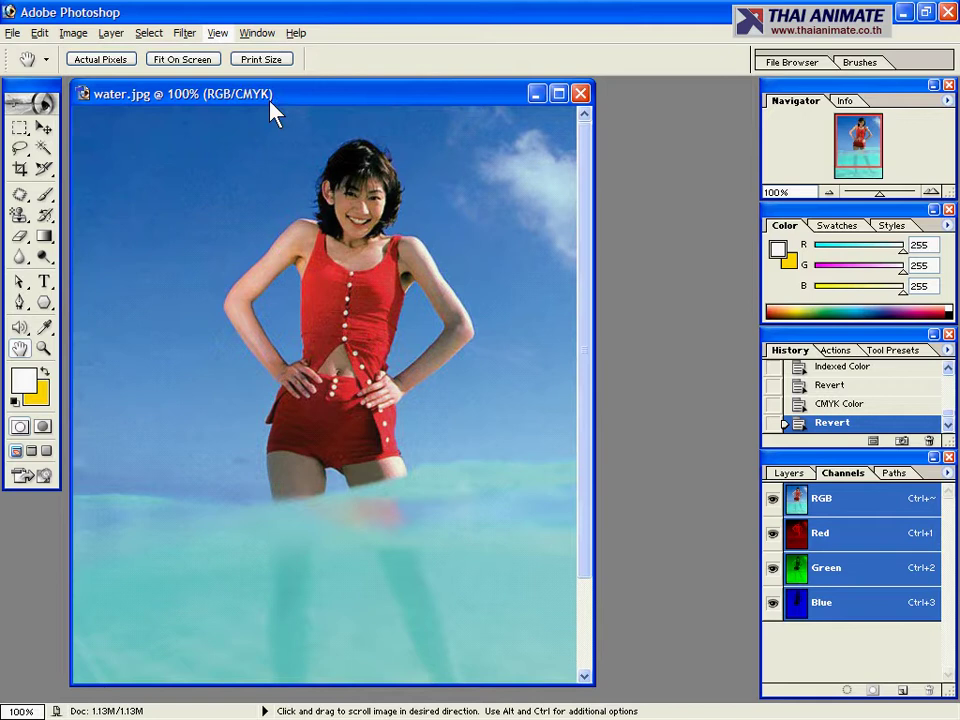
key("ctrl+y")
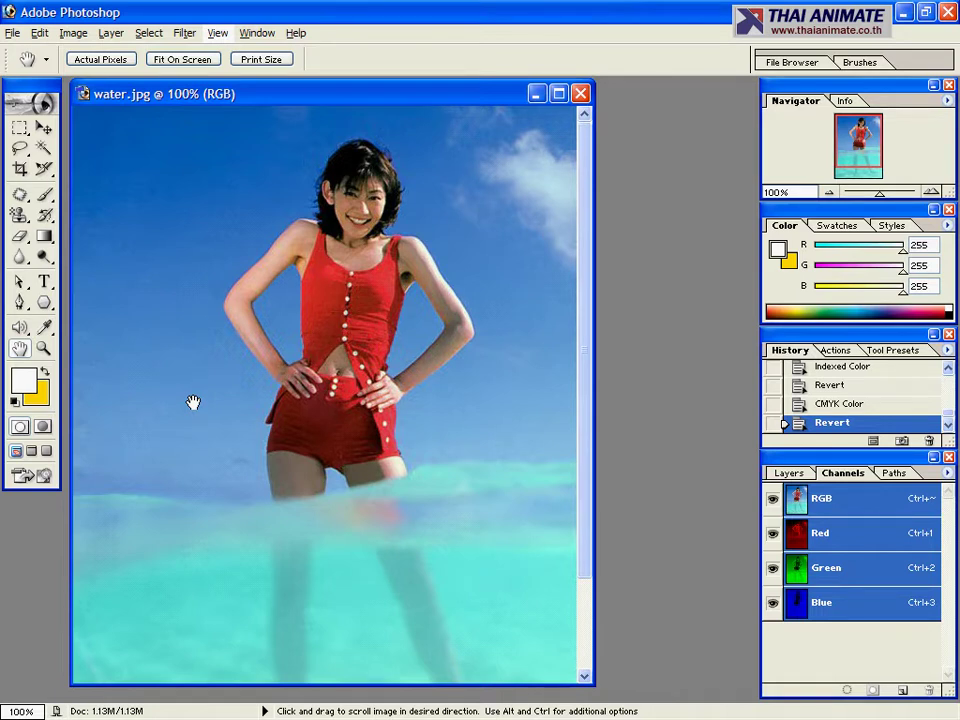
Step: Convert the image mode from RGB to CMYK Color
left_click(75, 36)
mouse_move(84, 56)
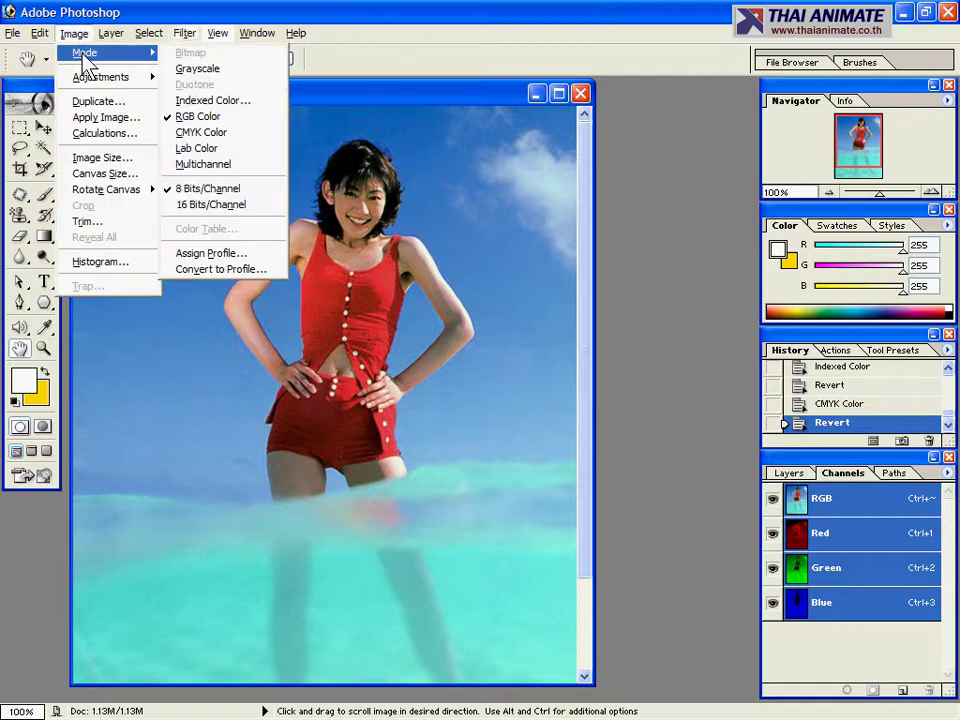
left_click(220, 133)
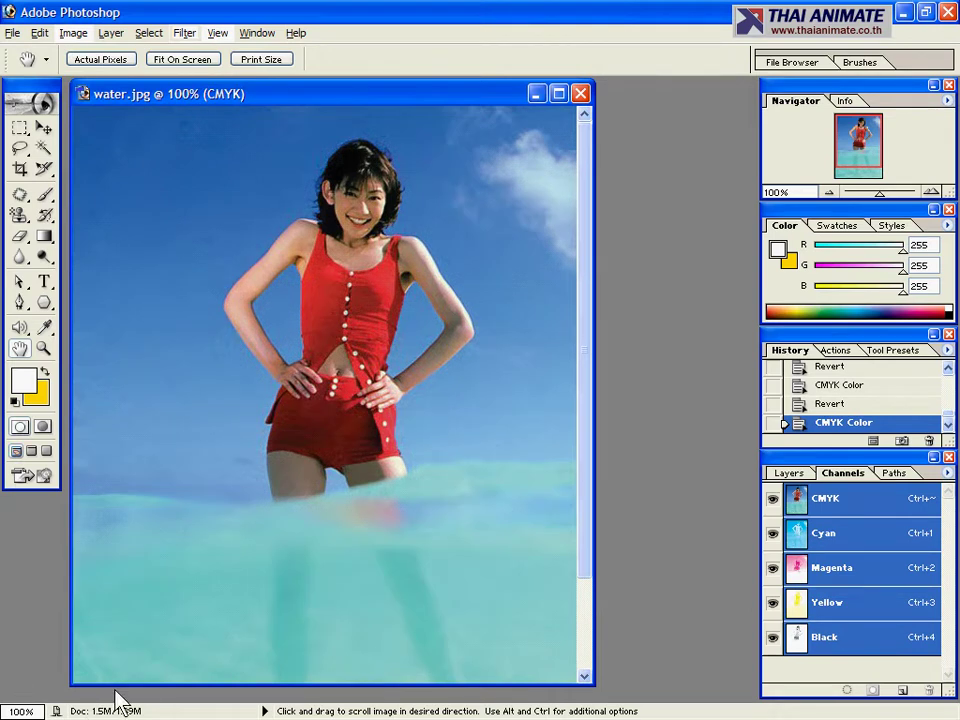
Step: Undo and redo the CMYK conversion to compare the image's colours in both modes
left_click(40, 33)
left_click(45, 53)
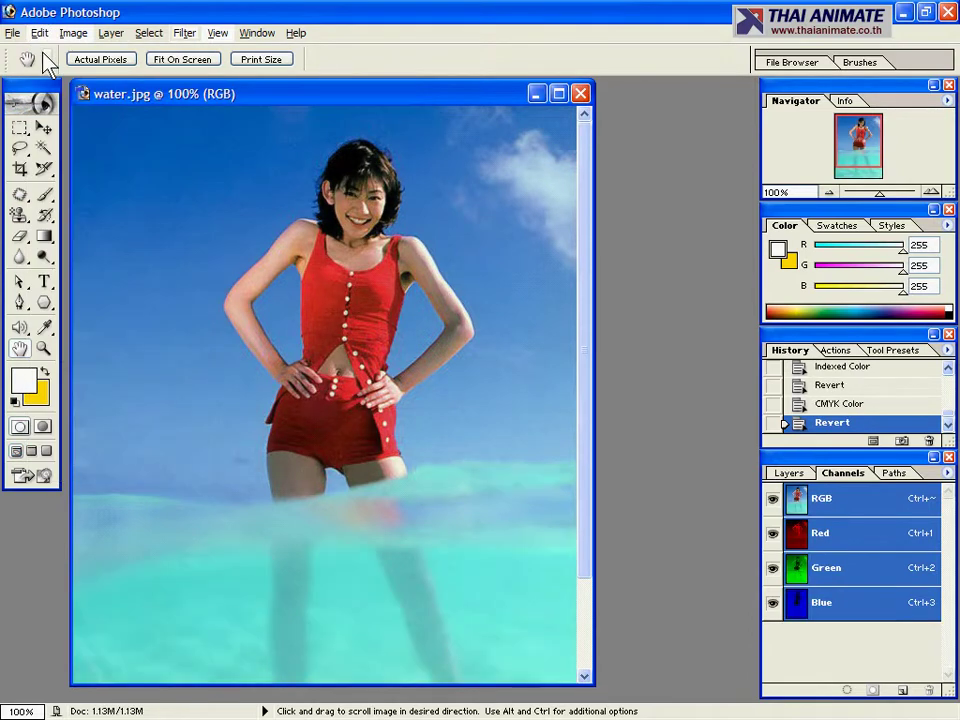
left_click(40, 33)
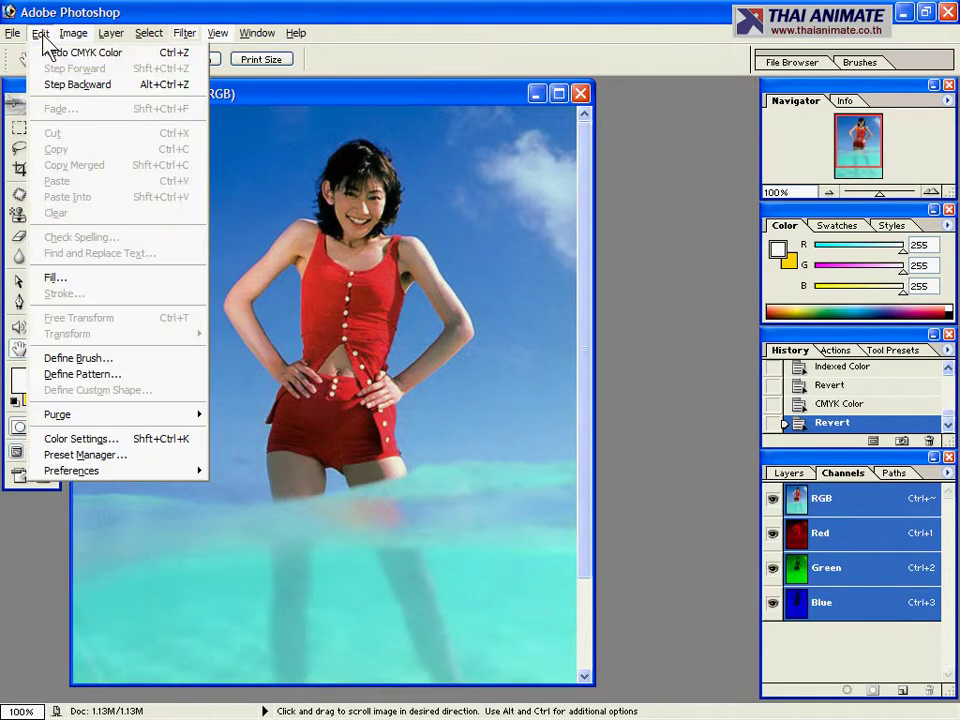
left_click(44, 53)
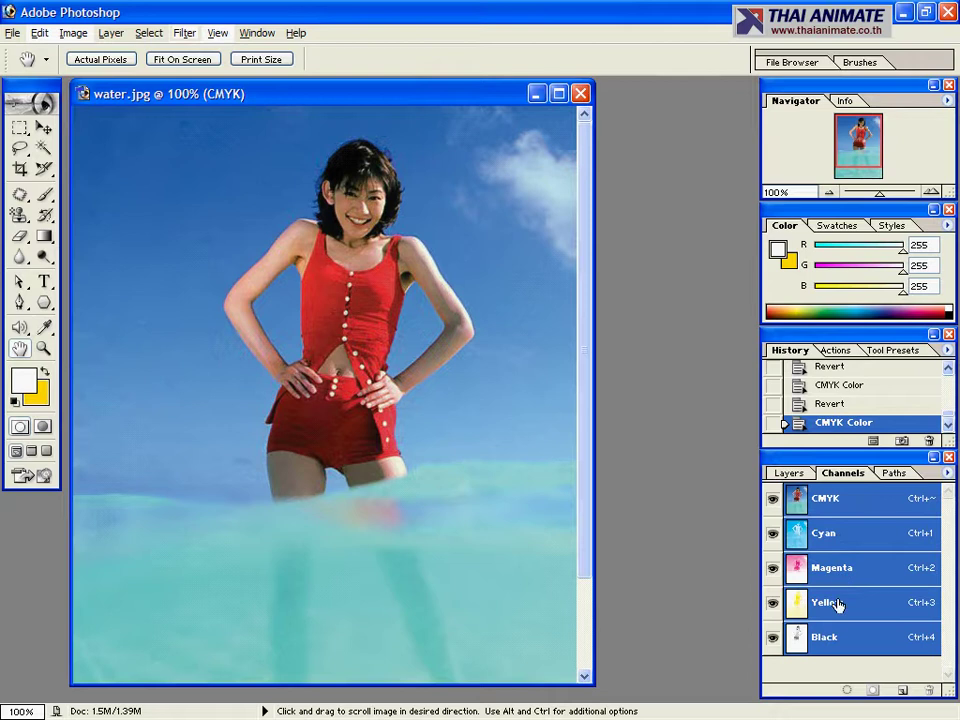
Step: View the Cyan, Magenta, Yellow and Black channels one at a time and return to the CMYK composite
left_click(829, 535)
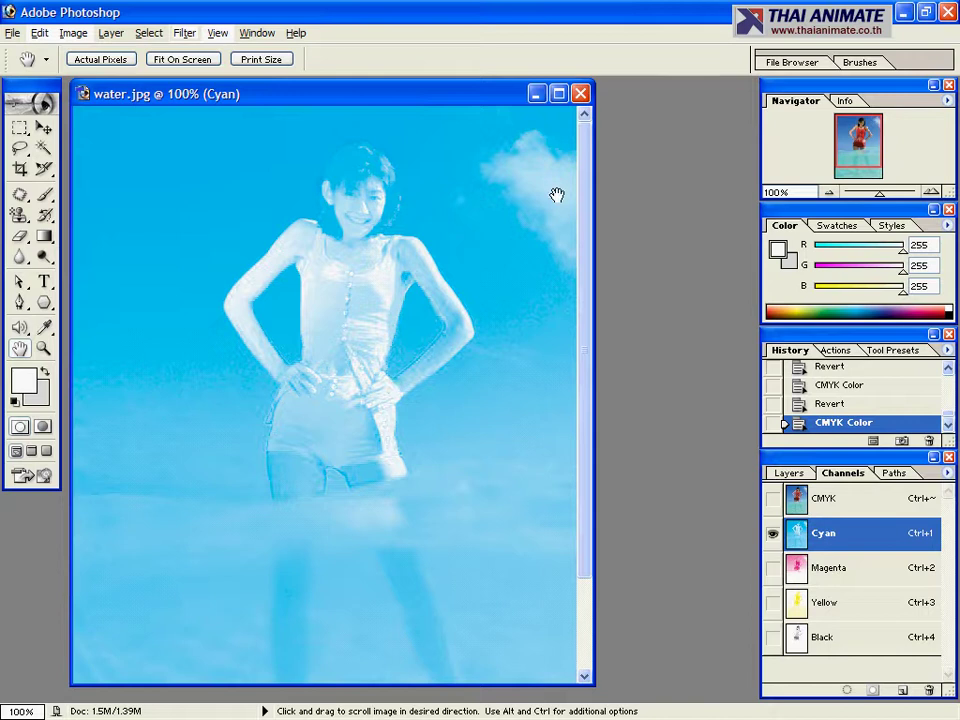
left_click(842, 570)
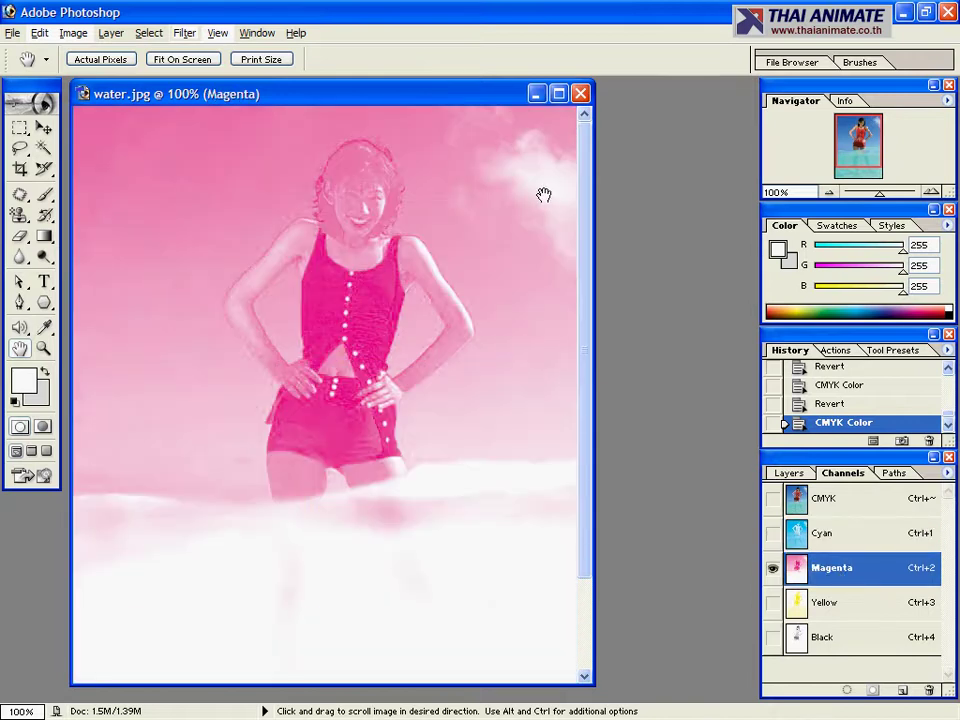
key("ctrl+3")
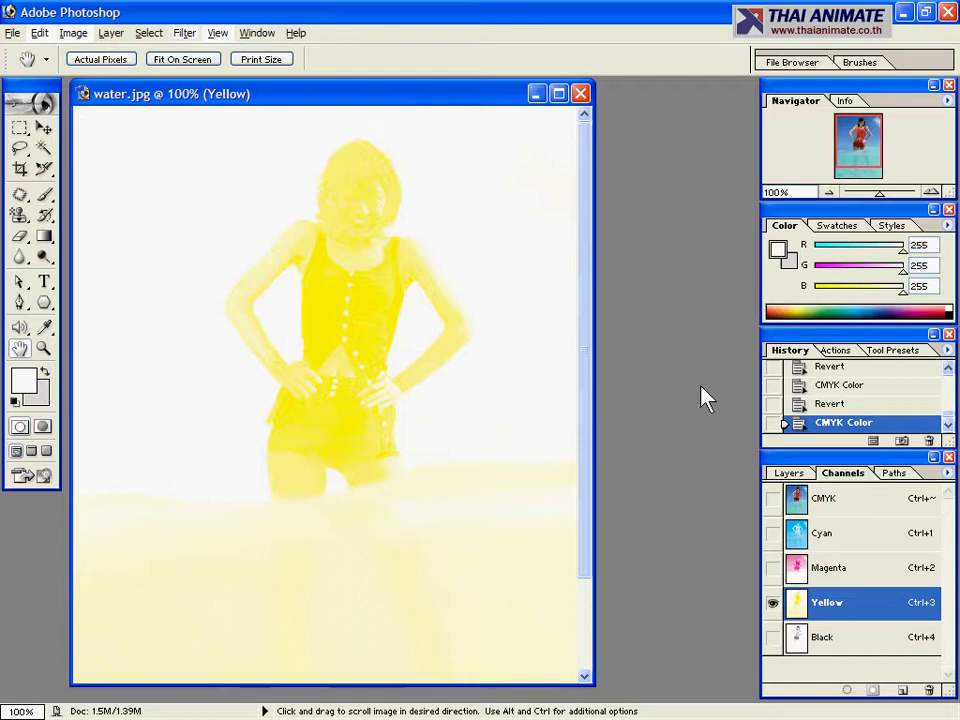
left_click(843, 497)
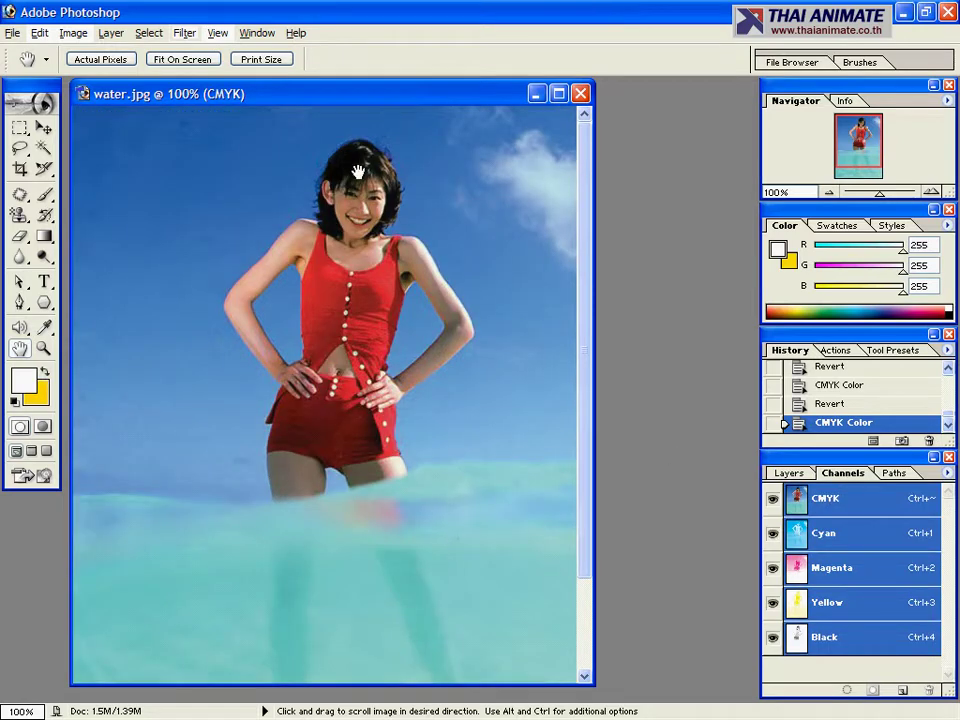
left_click(834, 538)
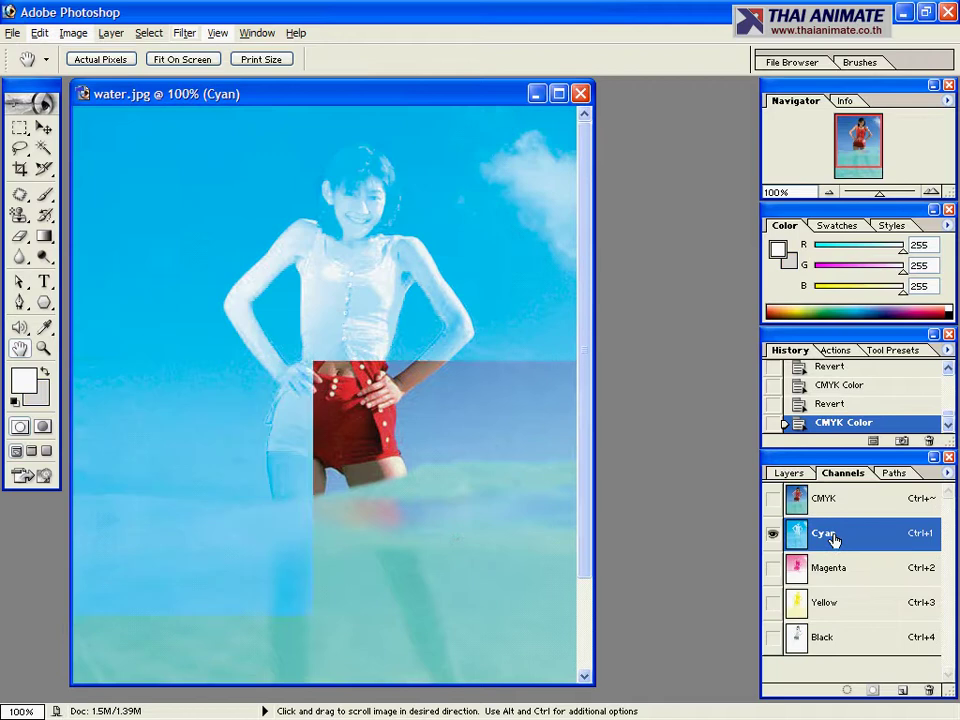
left_click(840, 580)
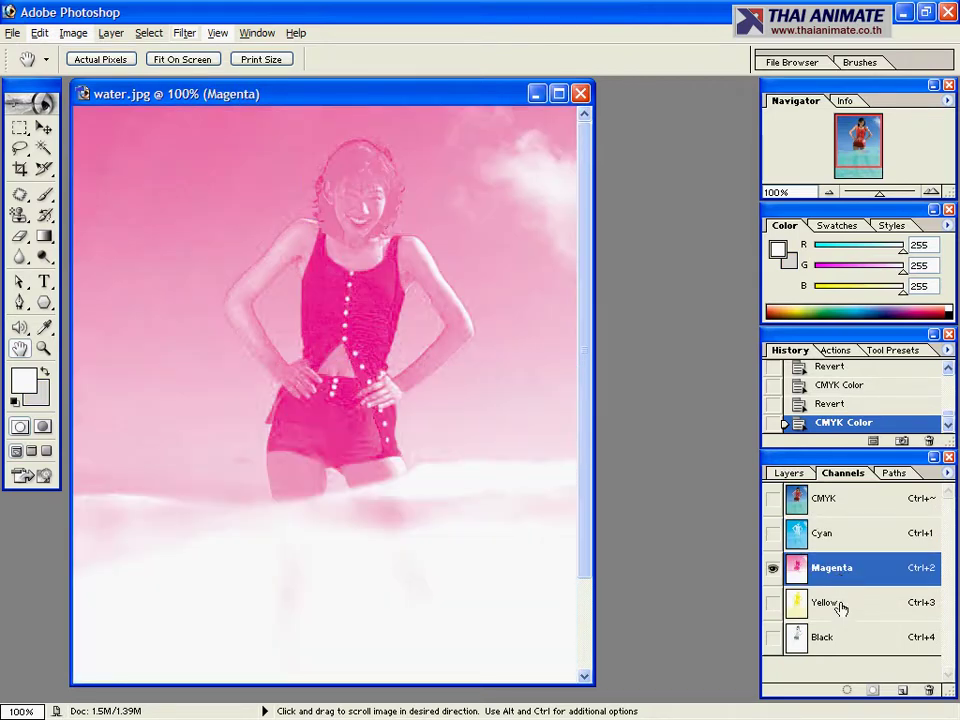
left_click(841, 604)
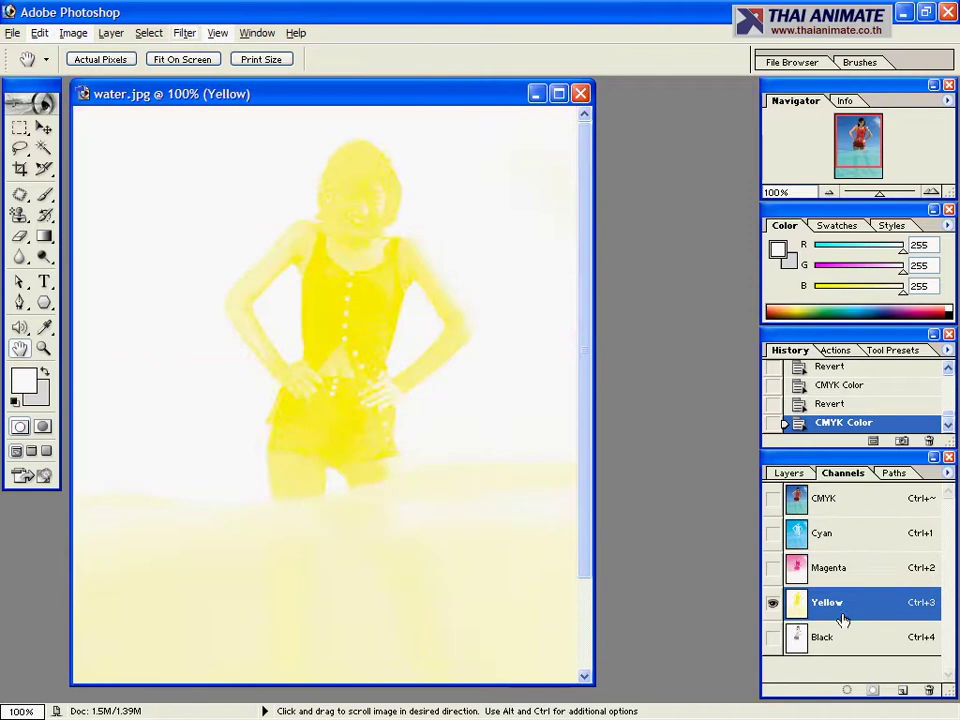
left_click(841, 640)
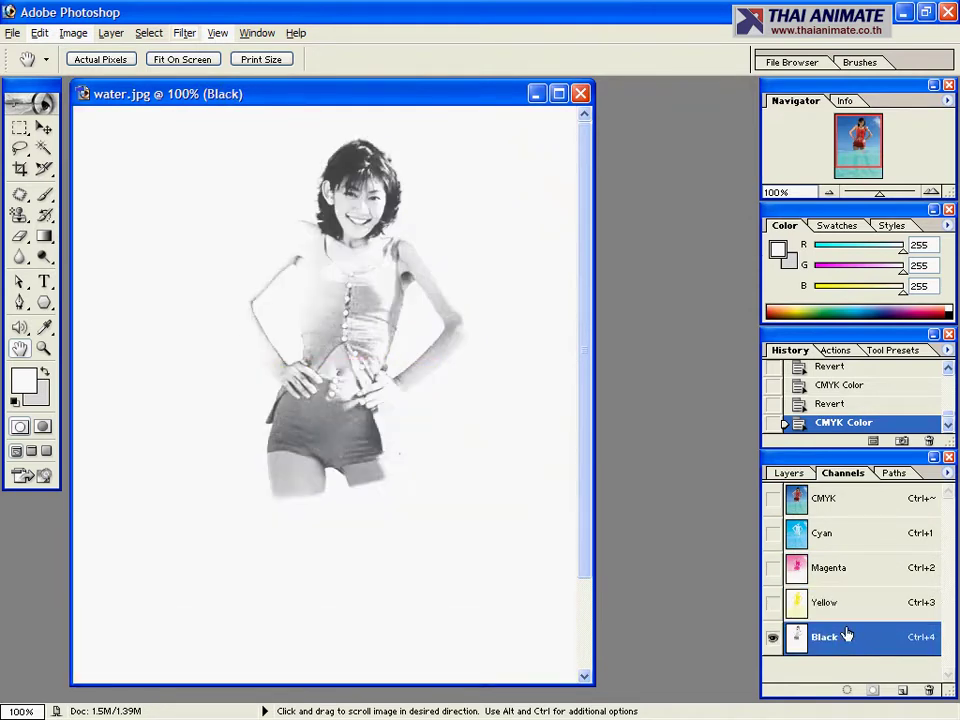
left_click(849, 506)
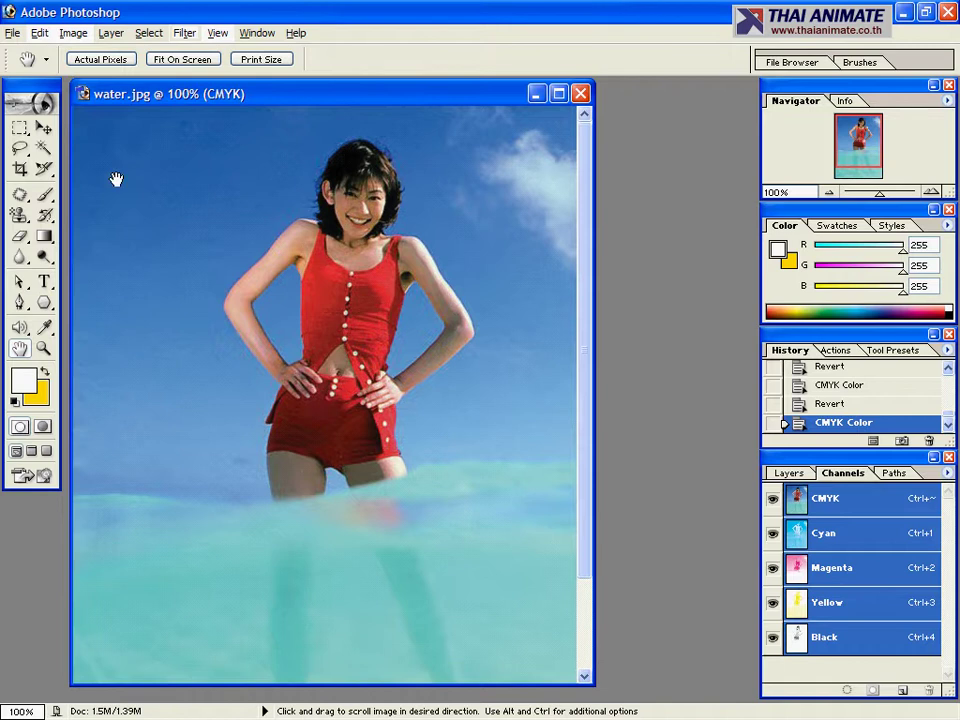
Step: Undo the CMYK conversion and open the Indexed Color conversion settings for the RGB image
left_click(40, 33)
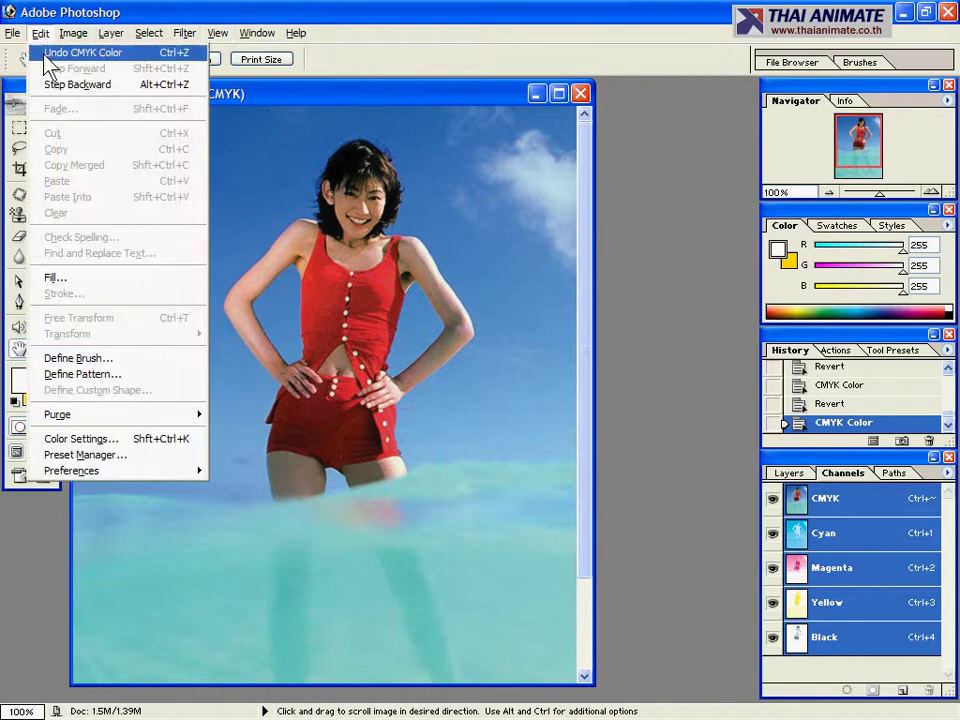
left_click(58, 53)
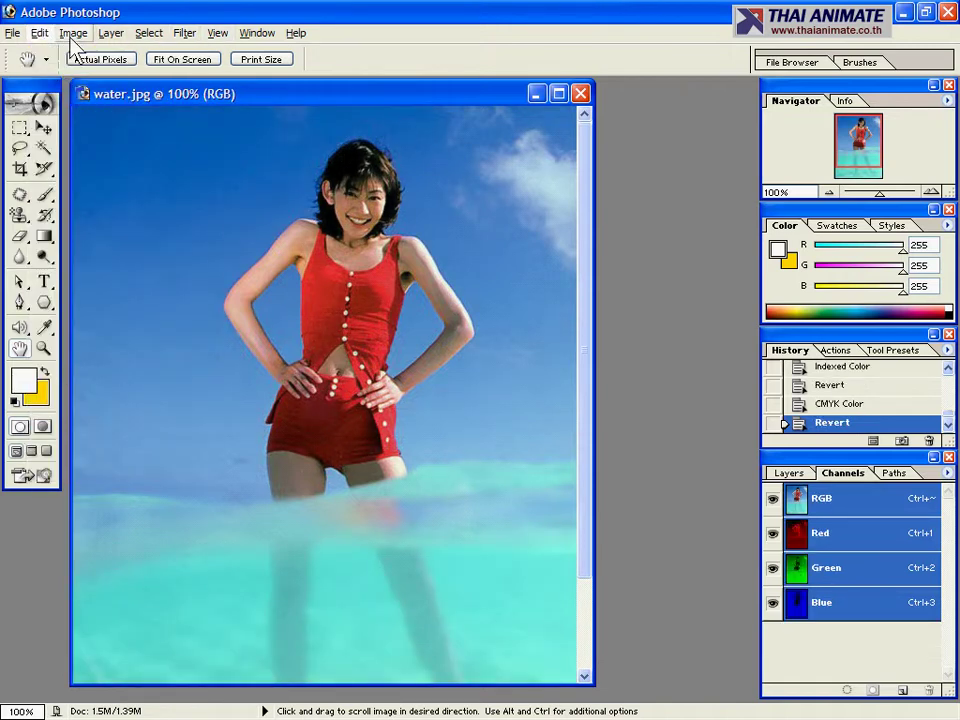
left_click(73, 34)
mouse_move(88, 52)
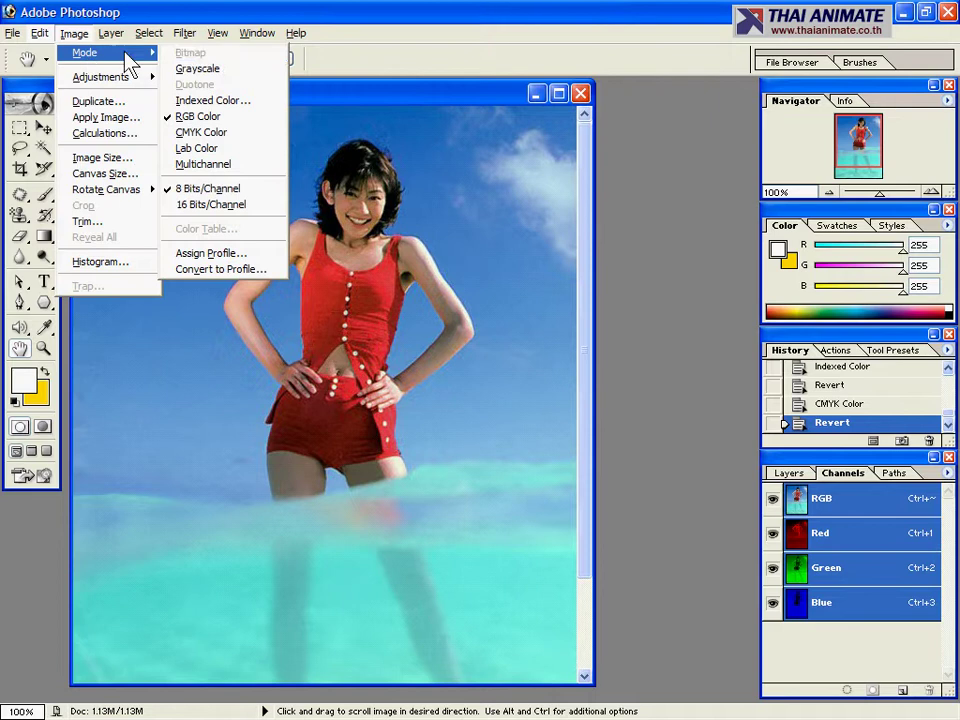
left_click(228, 105)
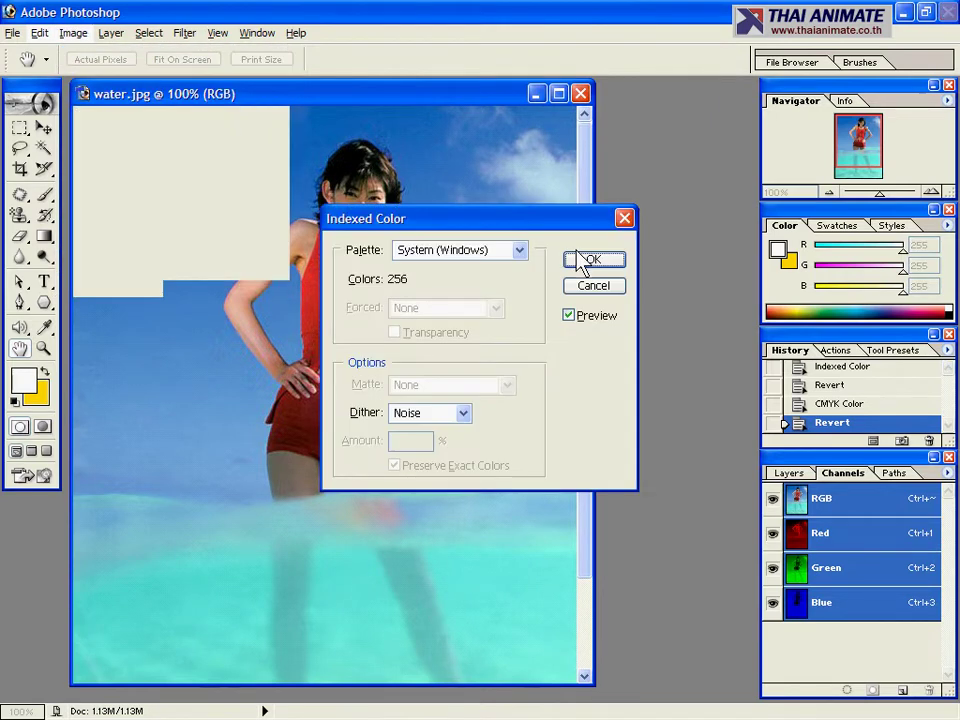
Step: Examine the color table offered by the Custom palette and cancel it without changing any colors
left_click(481, 258)
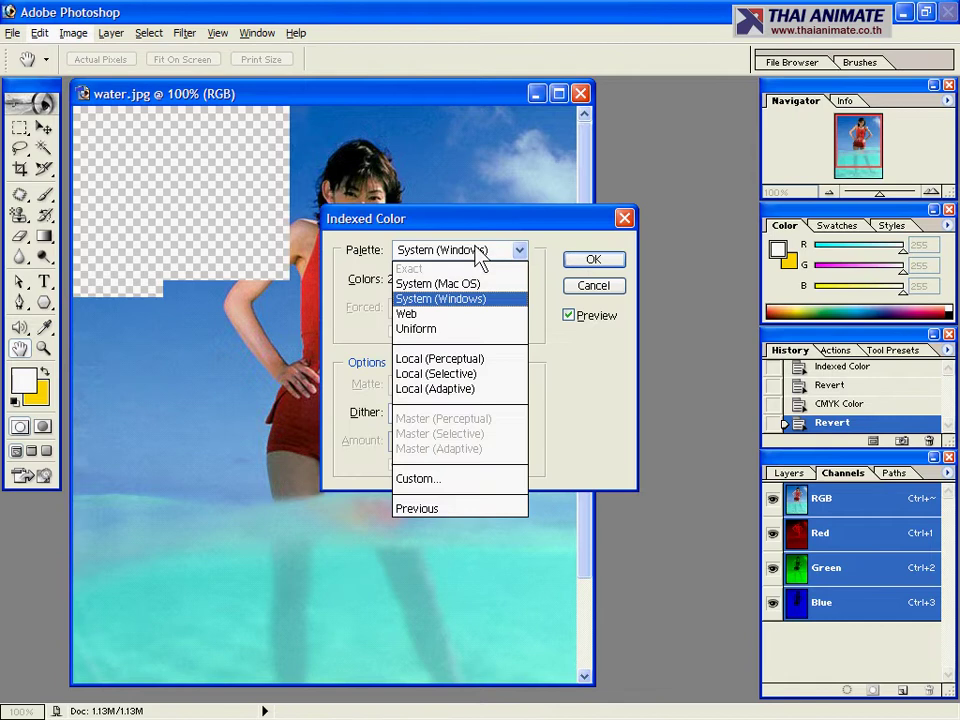
left_click(418, 479)
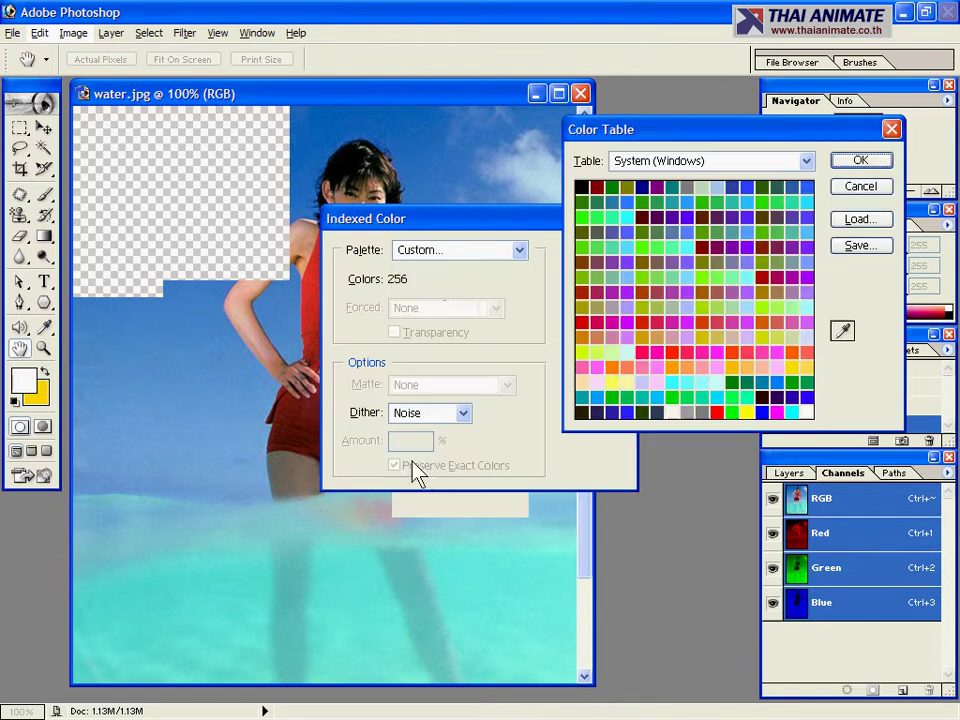
left_click(689, 158)
left_click(688, 160)
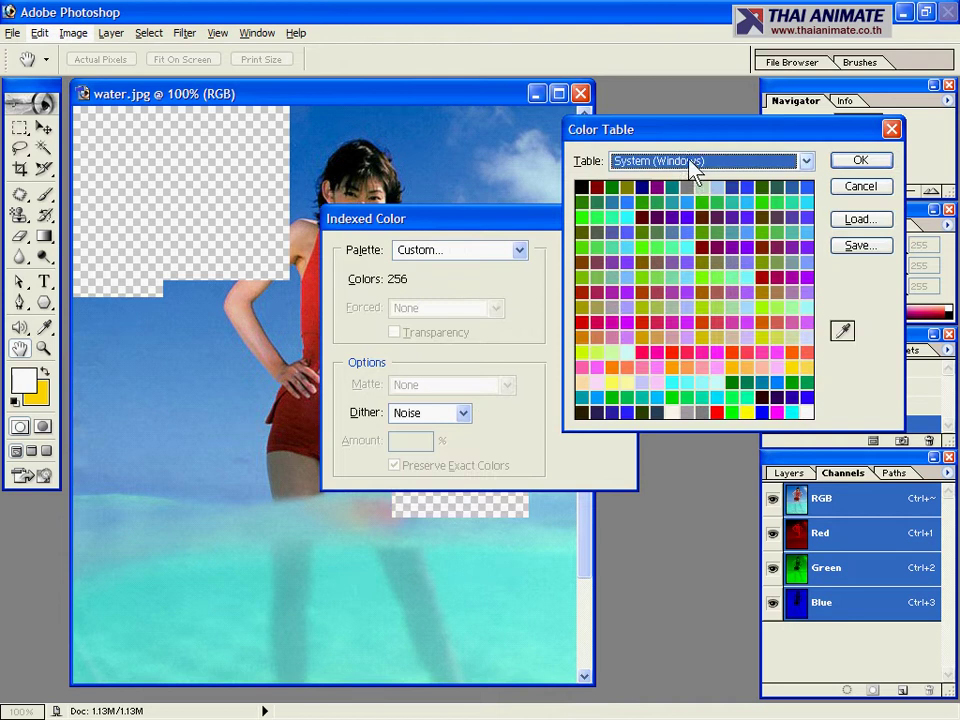
left_click(860, 186)
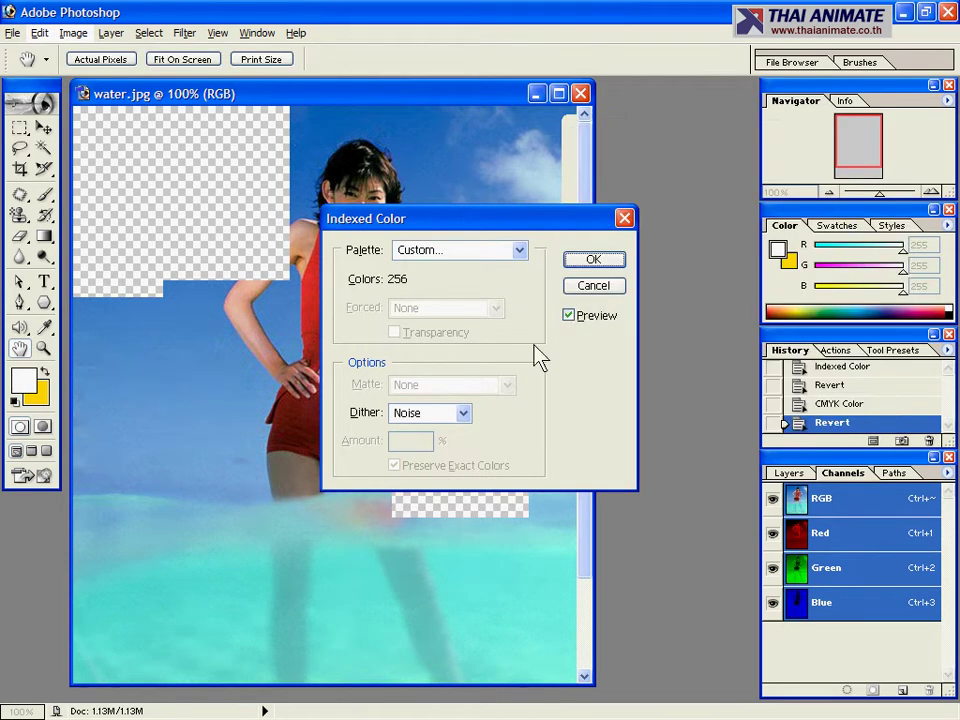
Step: Preview the indexed image with Dither set to None, Diffusion, Pattern and Noise in turn, moving the dialog off the picture
left_click(465, 416)
left_click(452, 433)
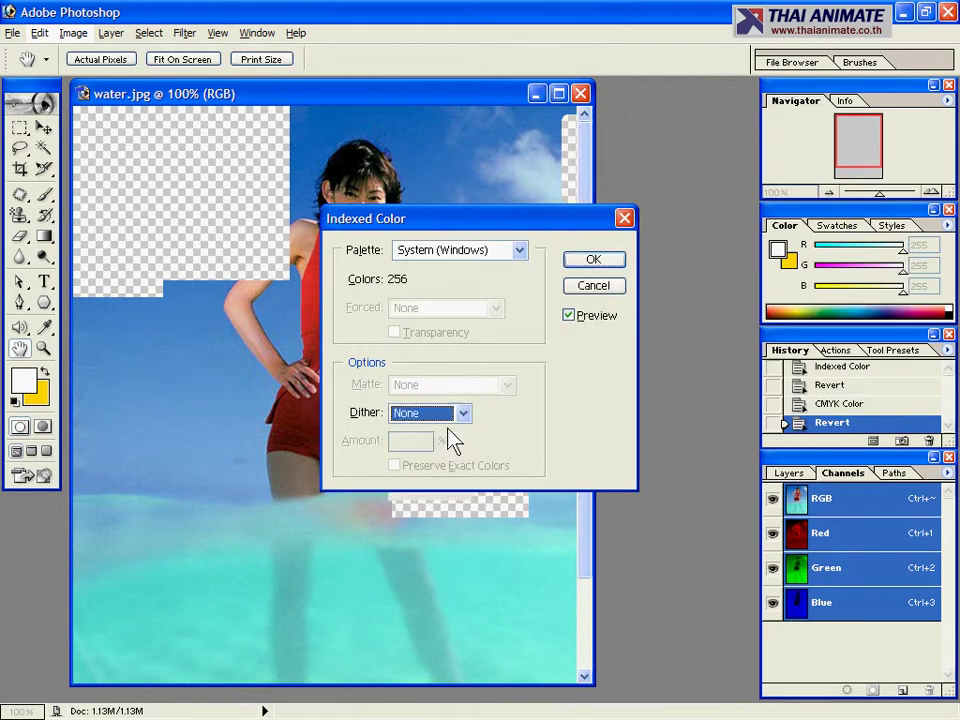
left_click_drag(467, 225, 660, 215)
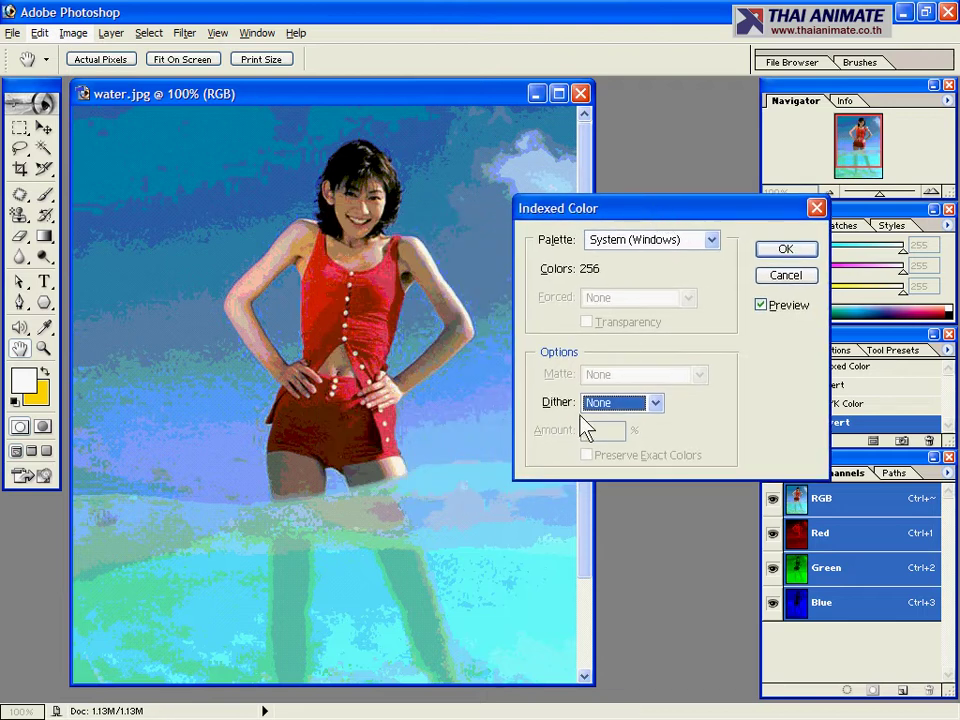
left_click(605, 402)
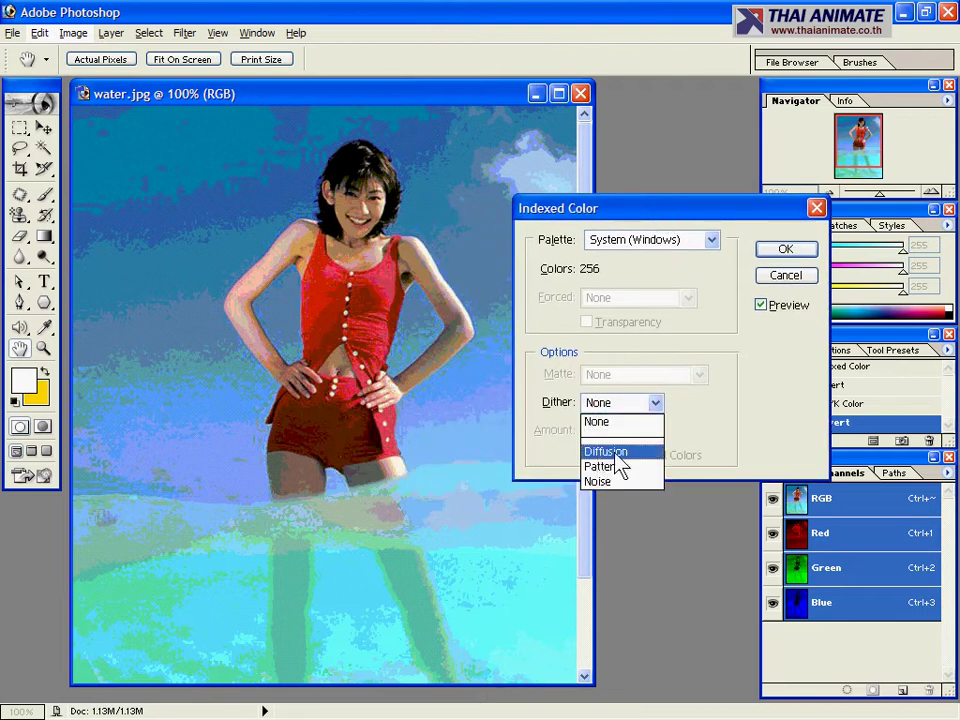
left_click(617, 453)
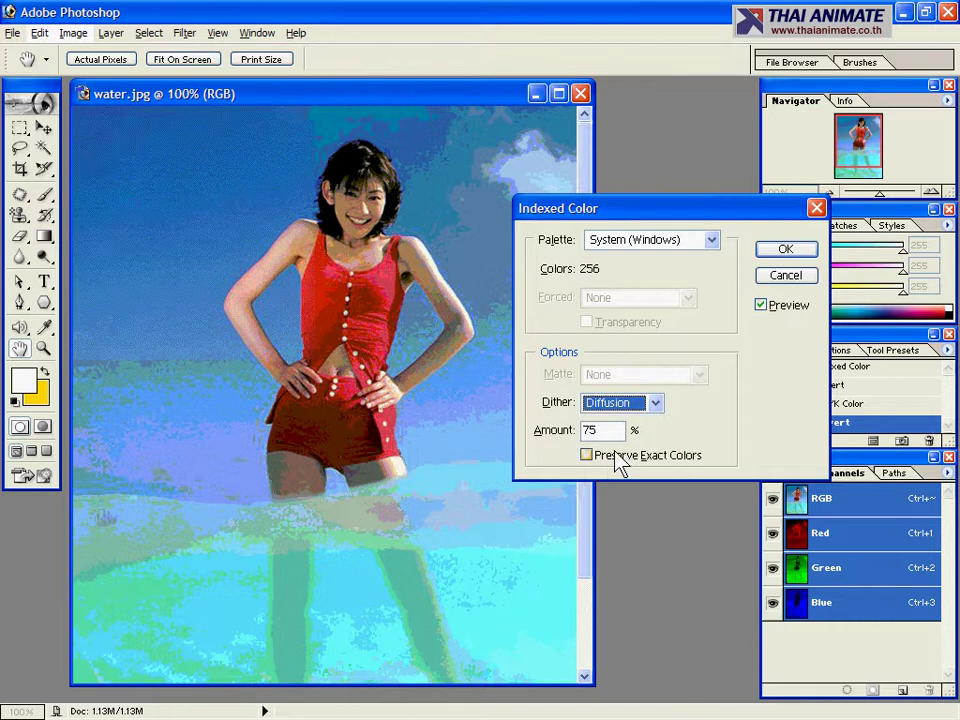
left_click(625, 405)
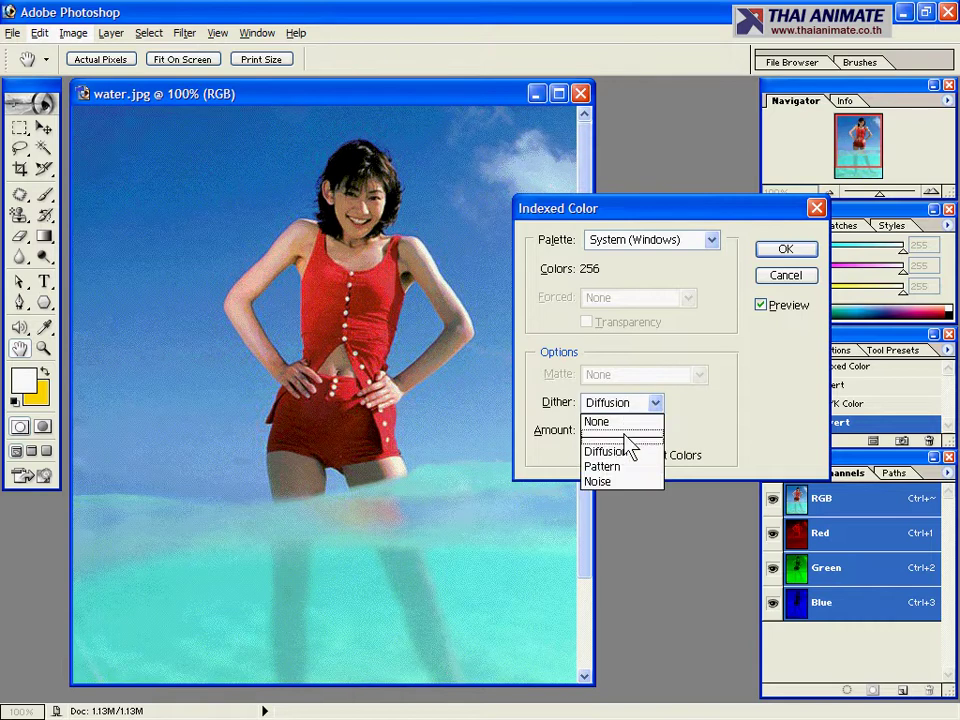
left_click(618, 470)
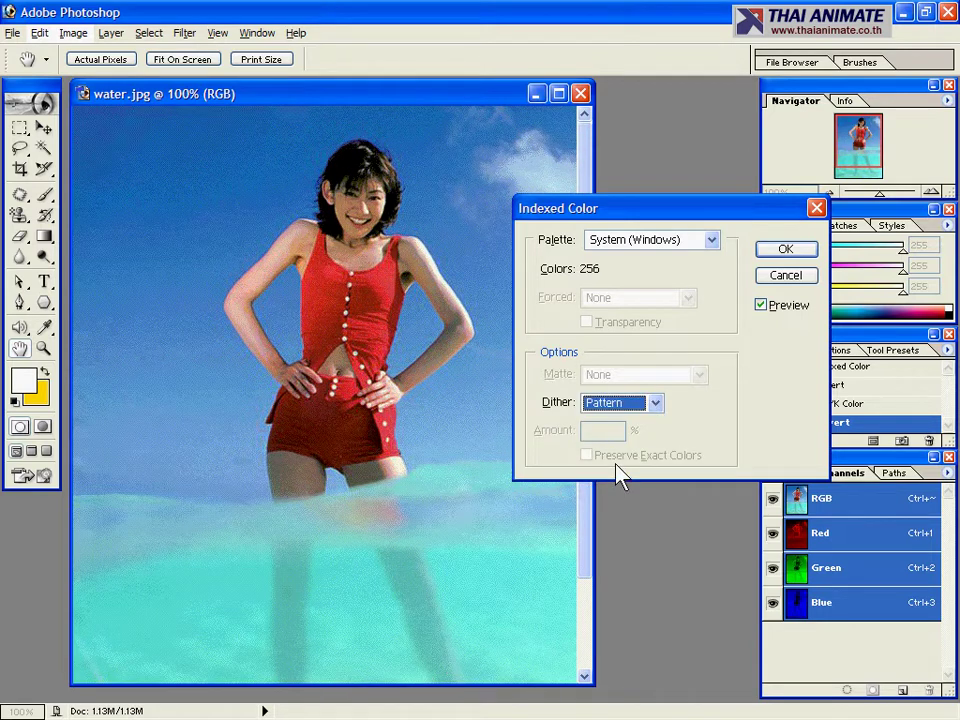
left_click(632, 404)
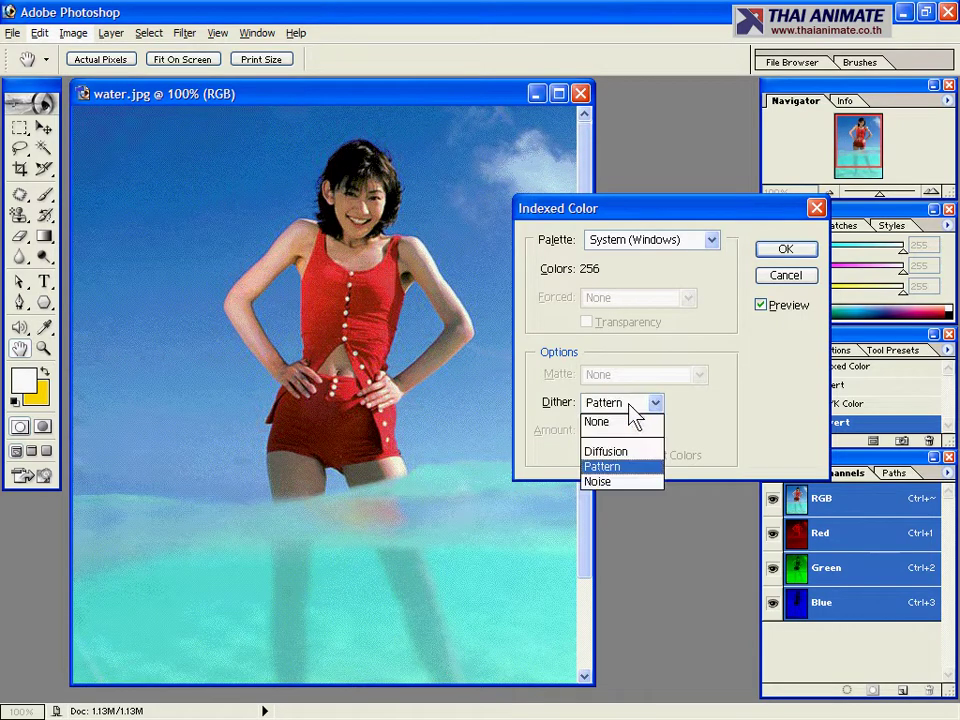
left_click(610, 482)
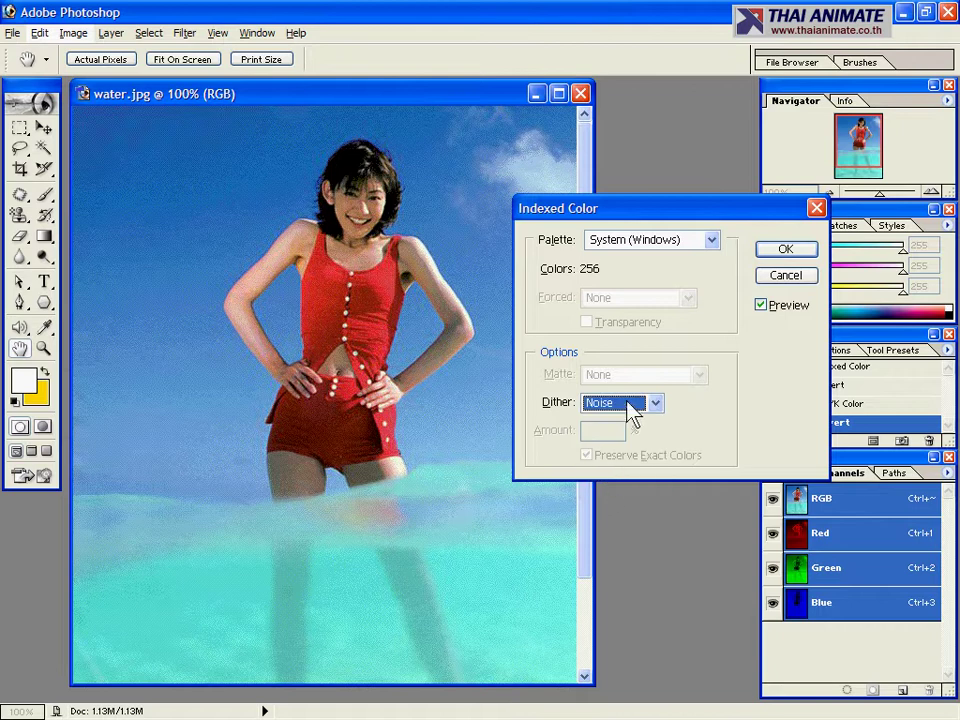
Step: Convert the image to Indexed Color with Diffusion dither, toggling the preview off and on beforehand, and undo the conversion
left_click(636, 404)
left_click(618, 451)
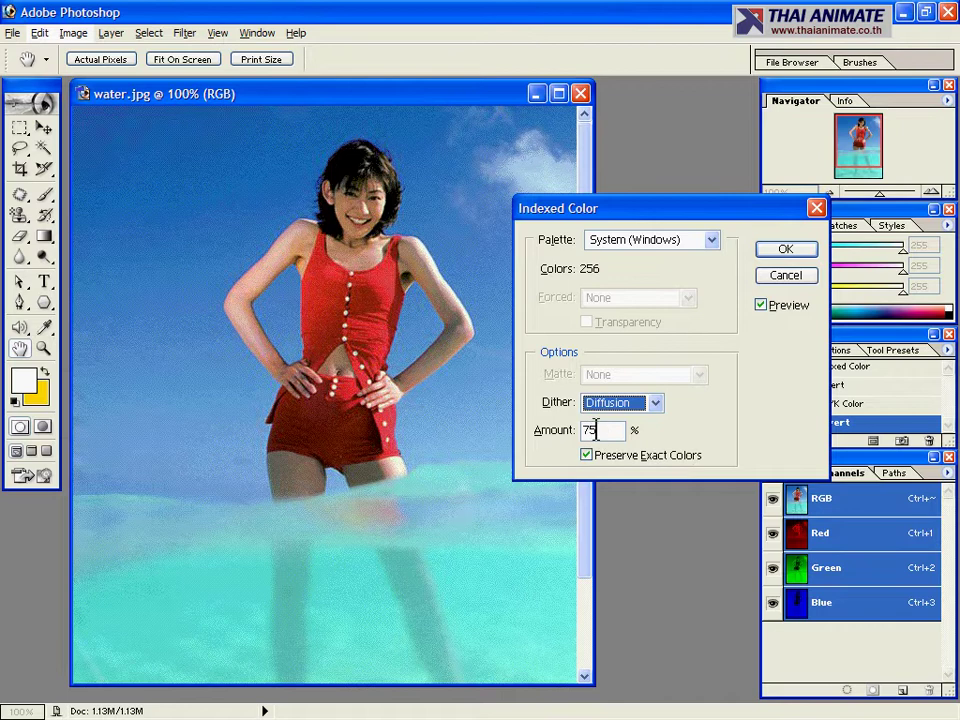
left_click(789, 309)
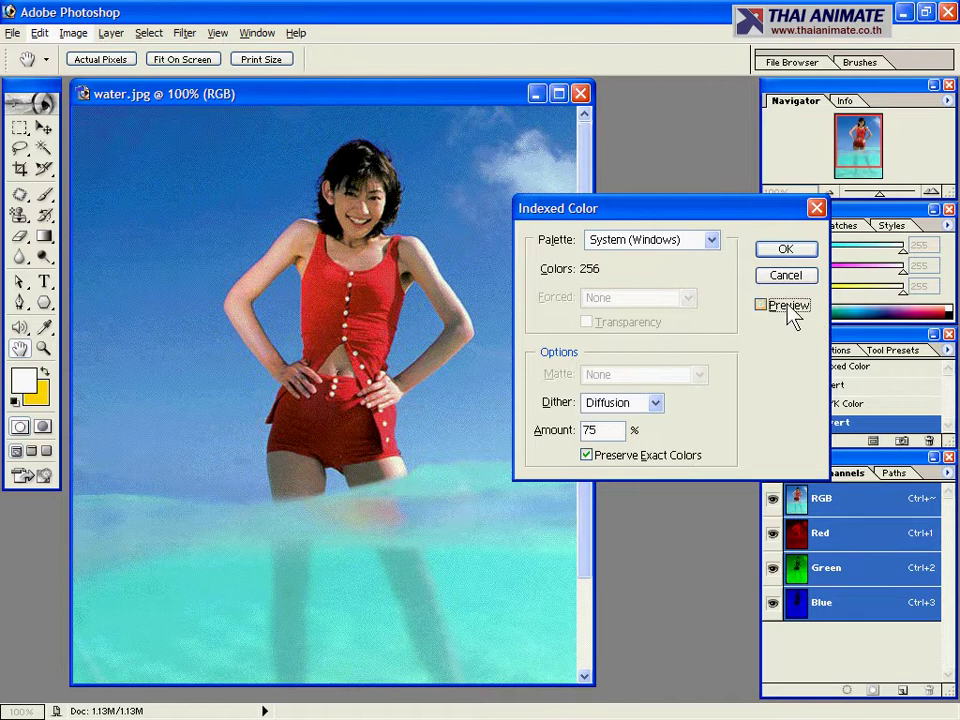
left_click(788, 309)
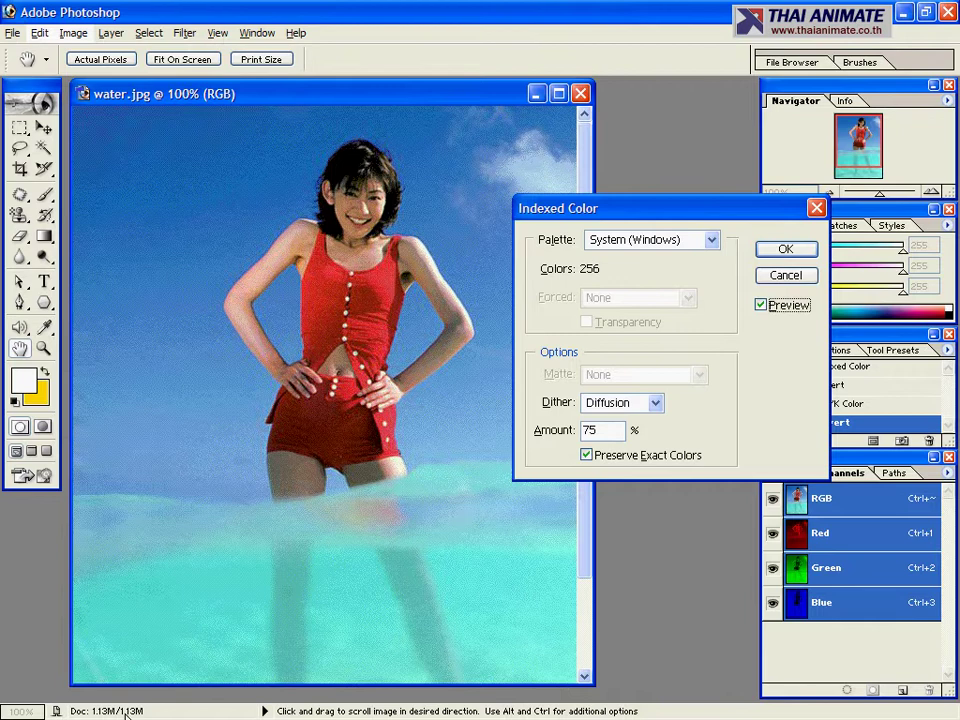
left_click(785, 249)
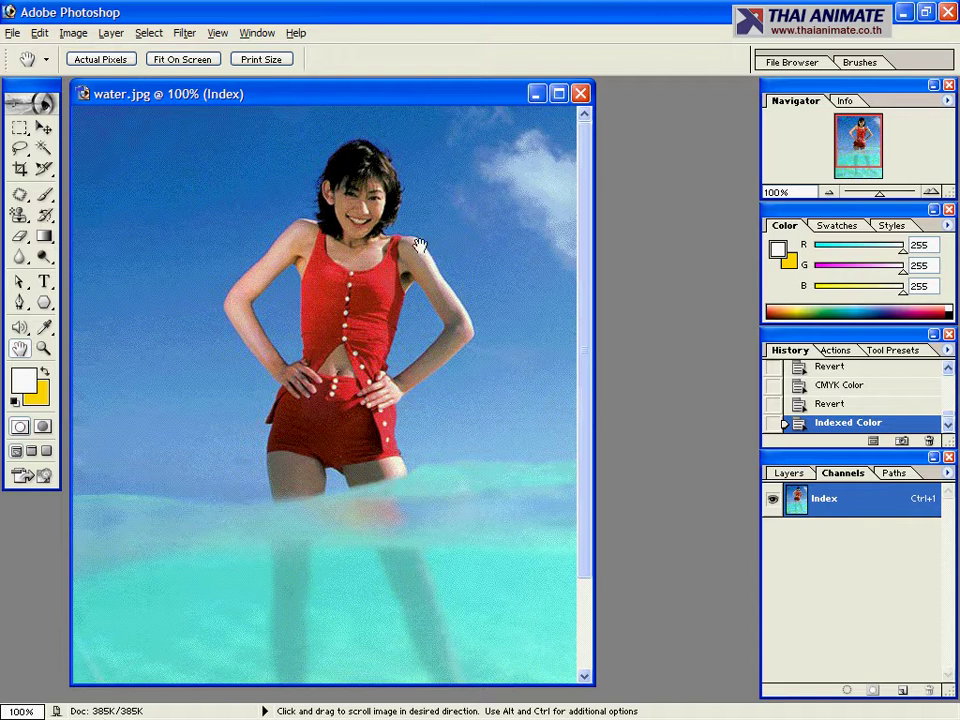
left_click(39, 32)
left_click(55, 53)
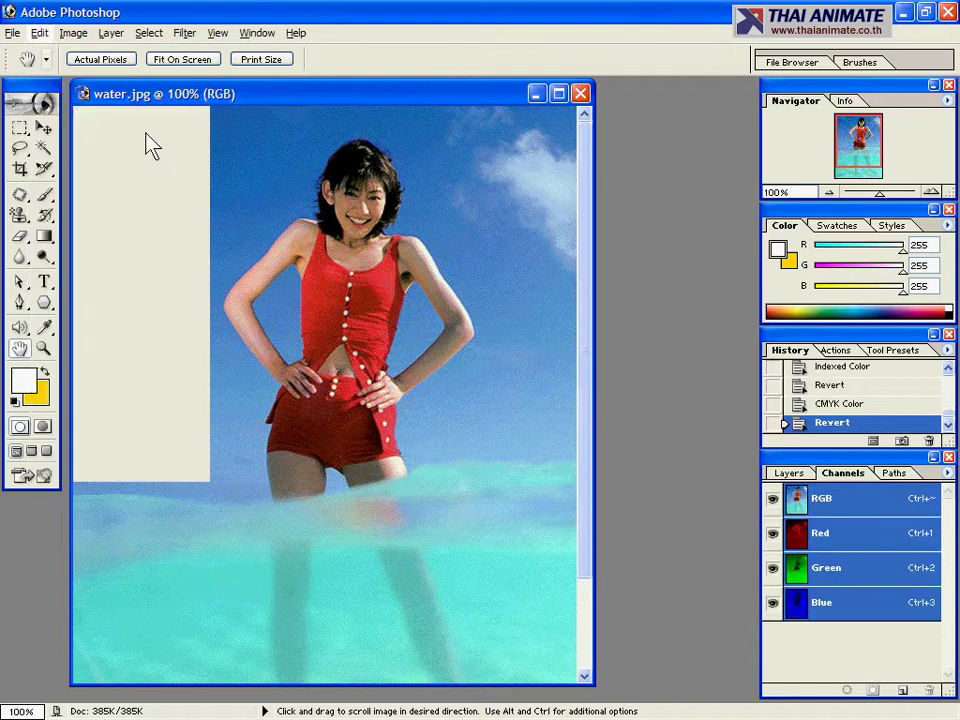
Step: Convert the image from RGB to Grayscale mode and show its layers
left_click(75, 34)
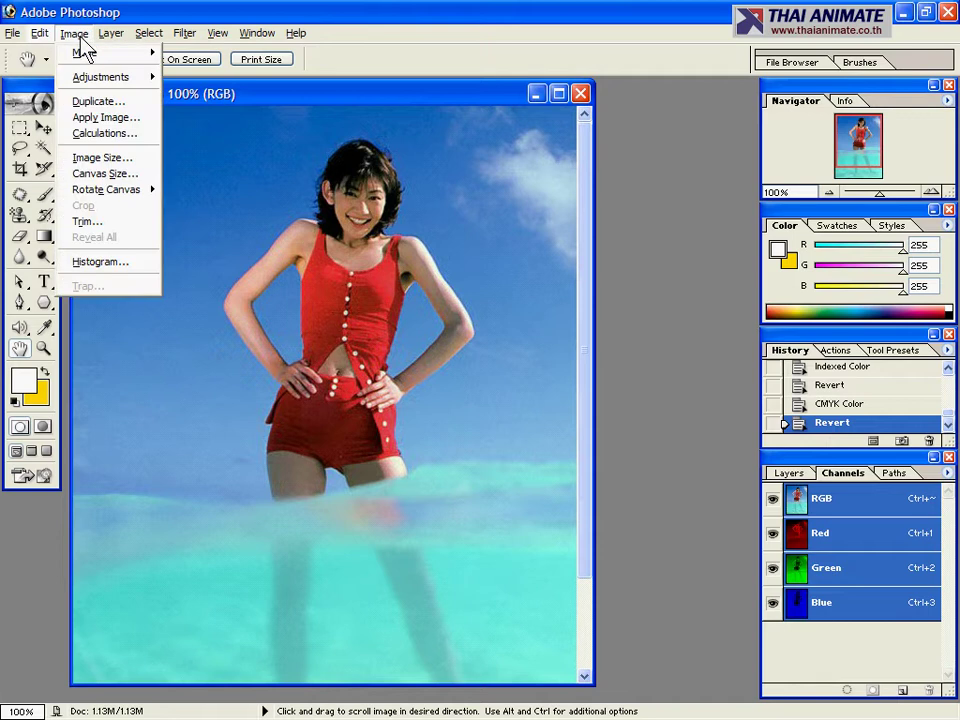
mouse_move(100, 56)
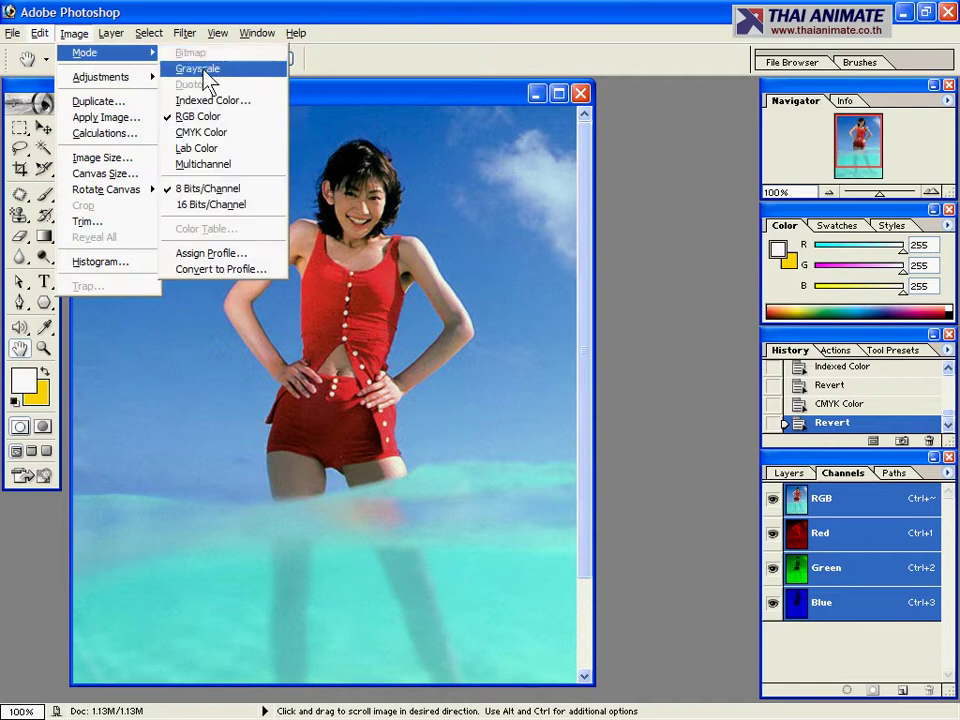
left_click(207, 80)
left_click(421, 291)
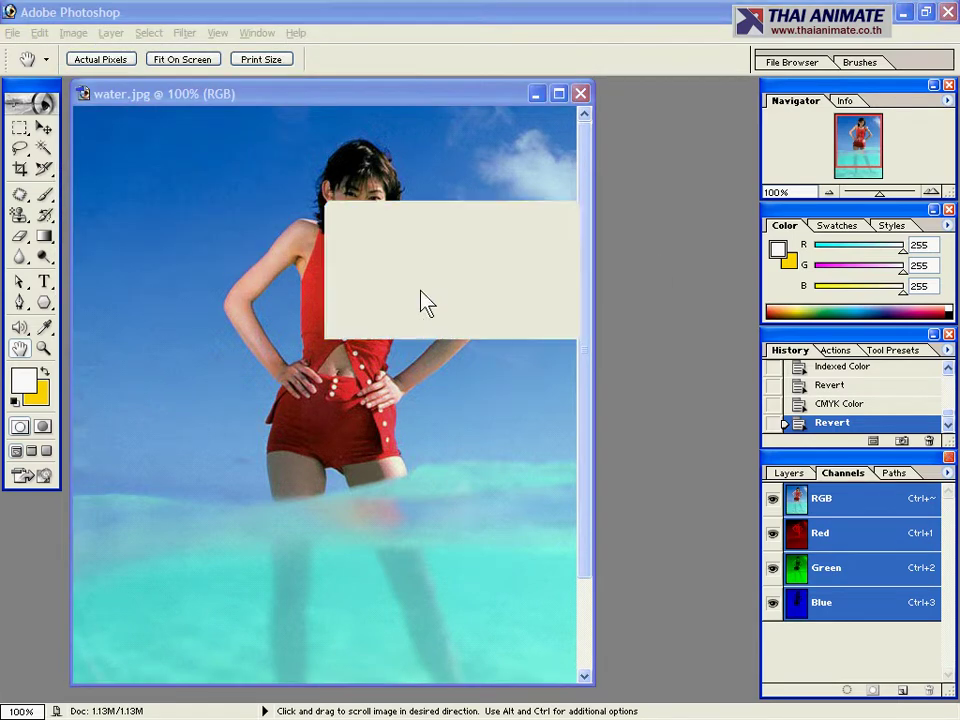
left_click(800, 474)
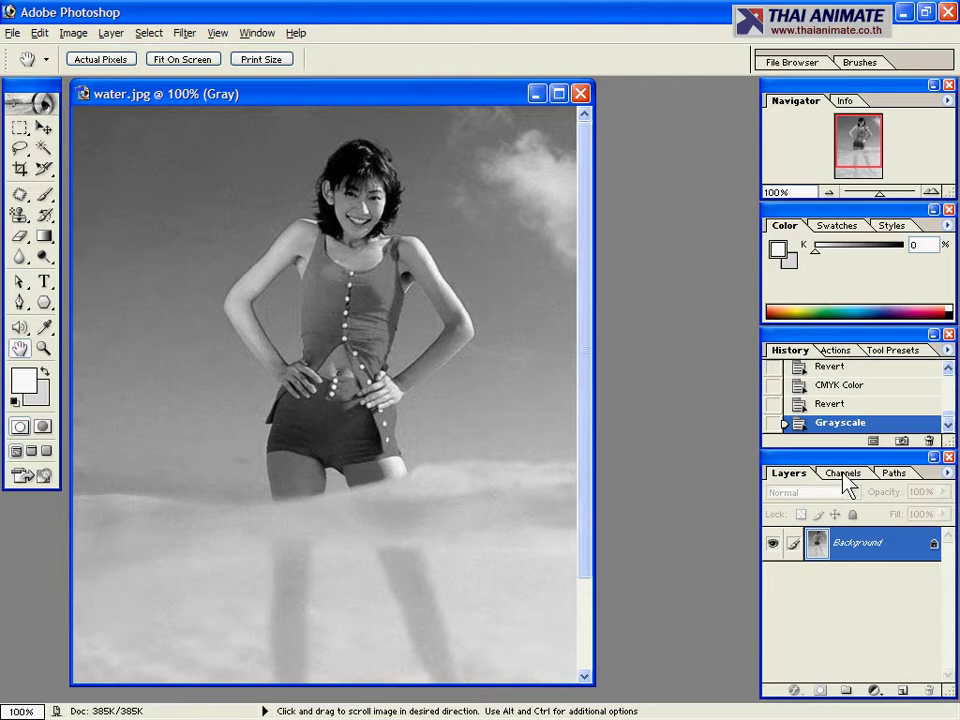
Step: Start a Duotone conversion of the grayscale image and set its type to Duotone
left_click(104, 36)
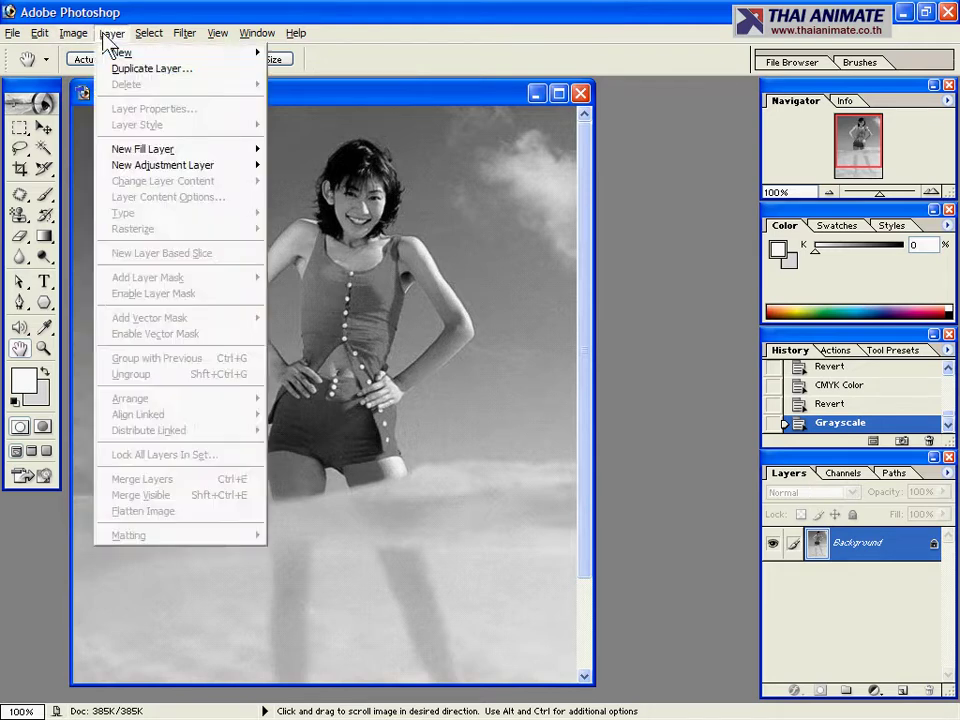
mouse_move(80, 56)
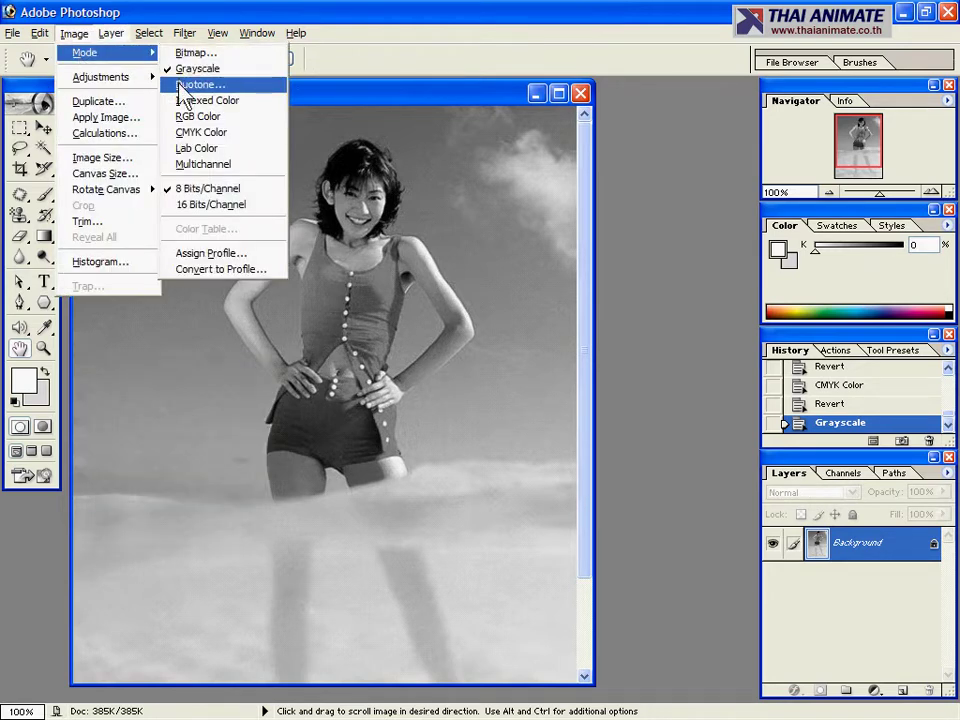
left_click(200, 84)
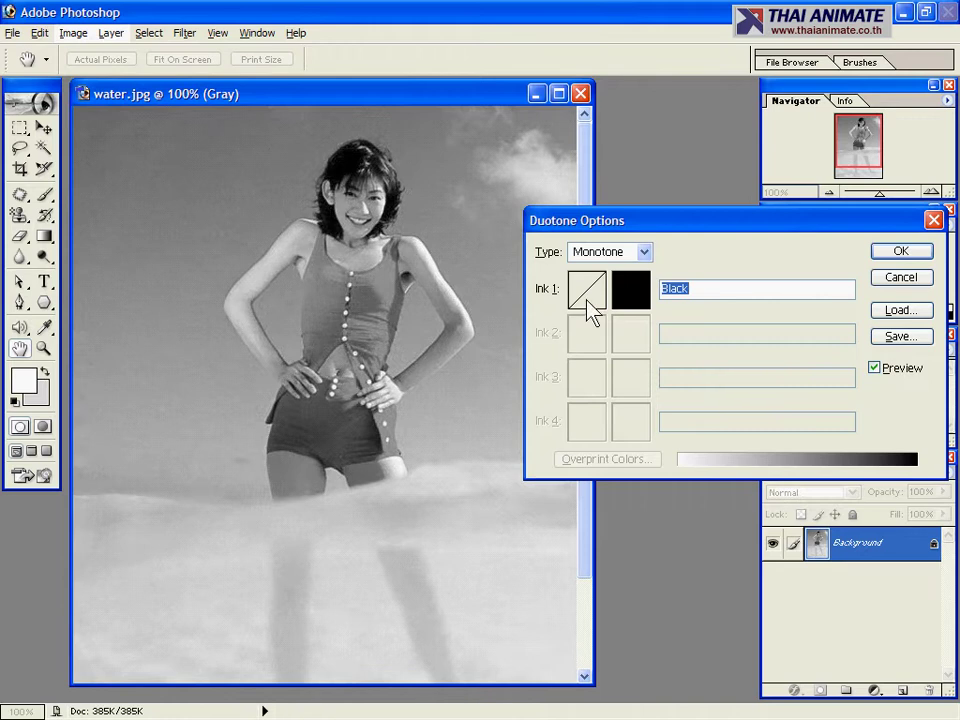
left_click(644, 252)
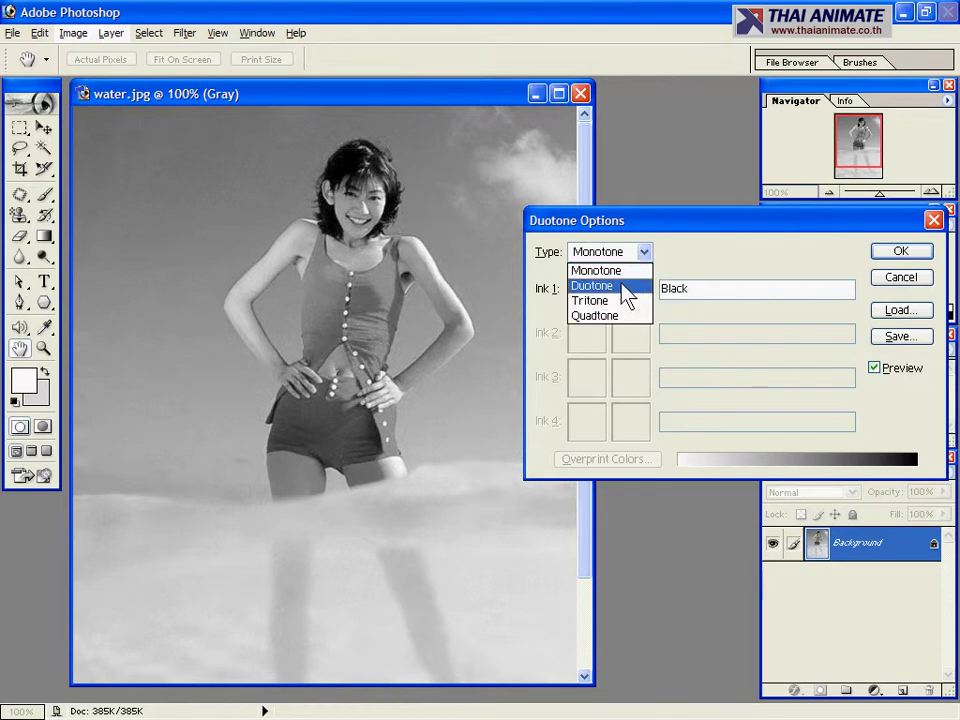
left_click(627, 287)
Step: Set Ink 2 of the duotone to PANTONE 8841 C from the metallic coated book
left_click(631, 336)
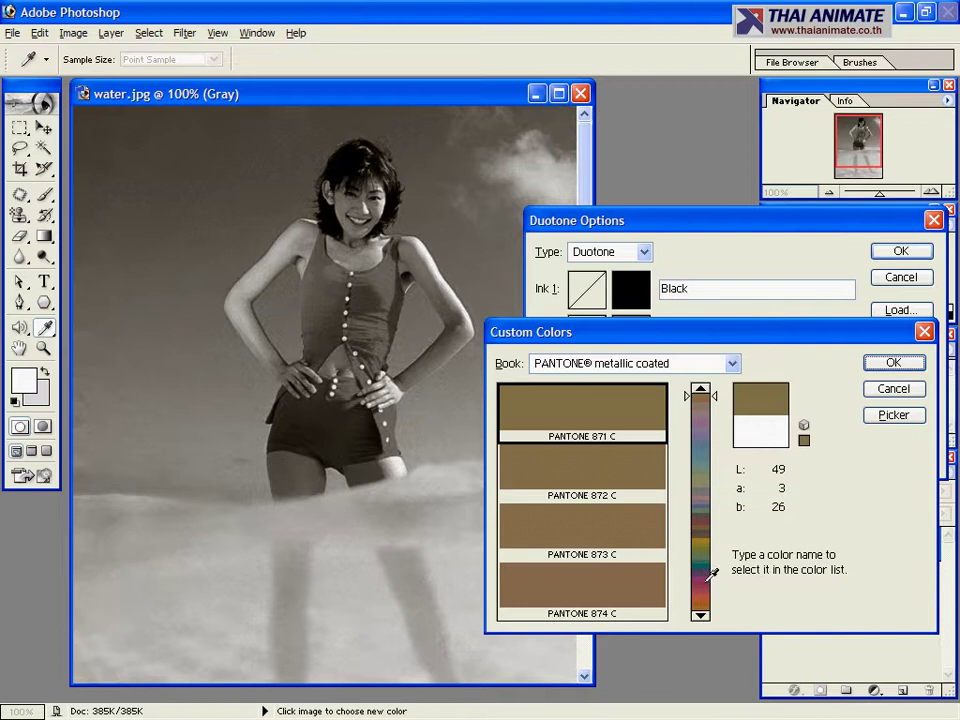
left_click(713, 575)
left_click(620, 475)
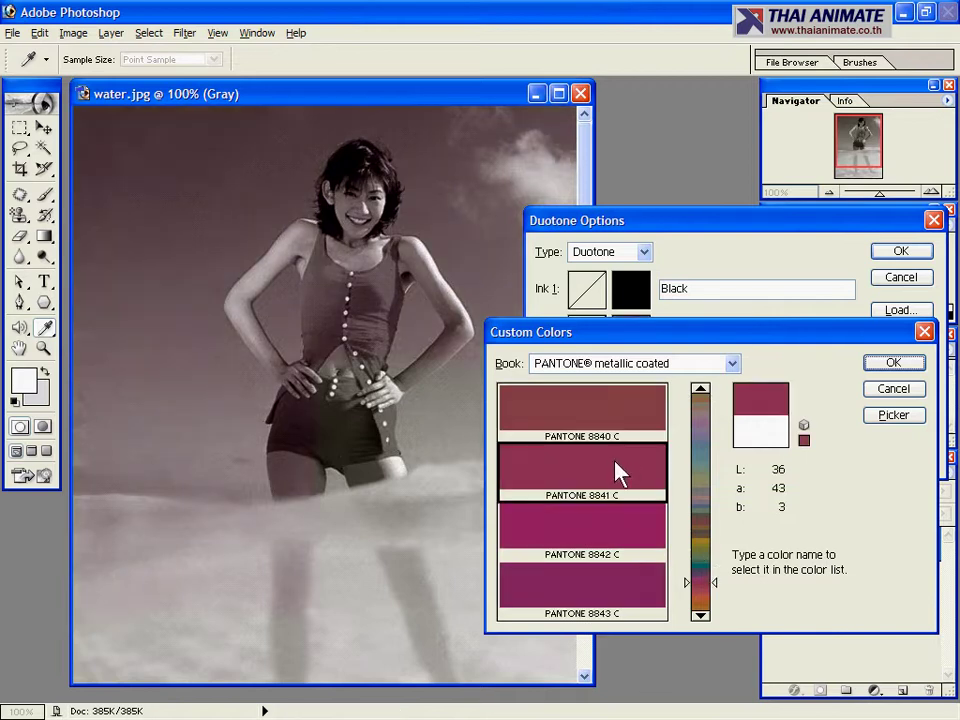
left_click(902, 364)
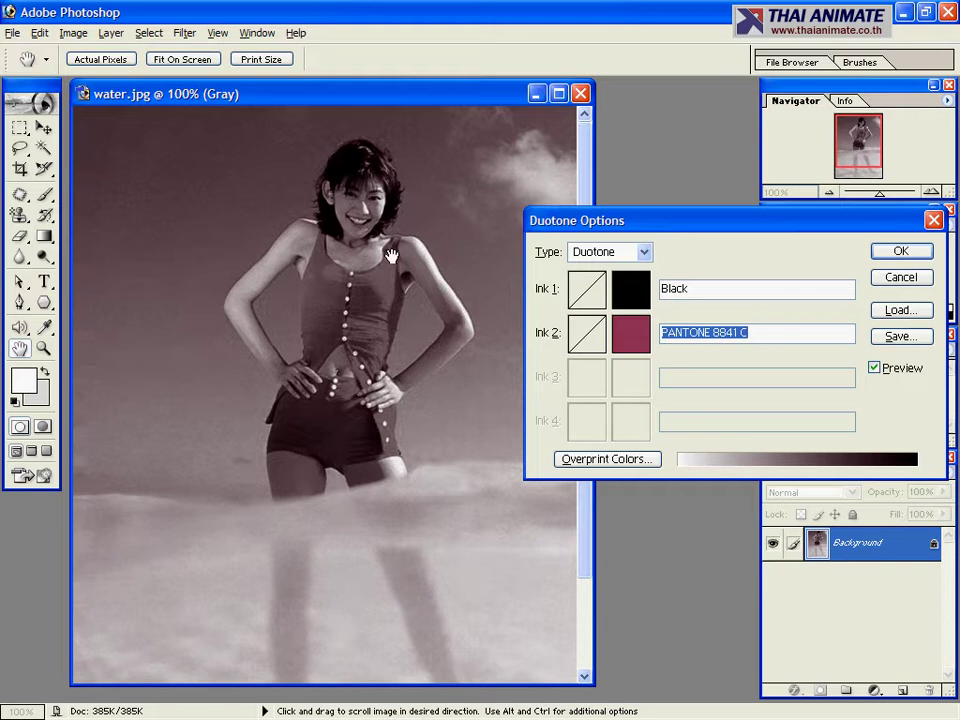
Step: Set Ink 2's duotone curve to 43.1% at 60 and 73.8% at 100, and apply the duotone
left_click(588, 334)
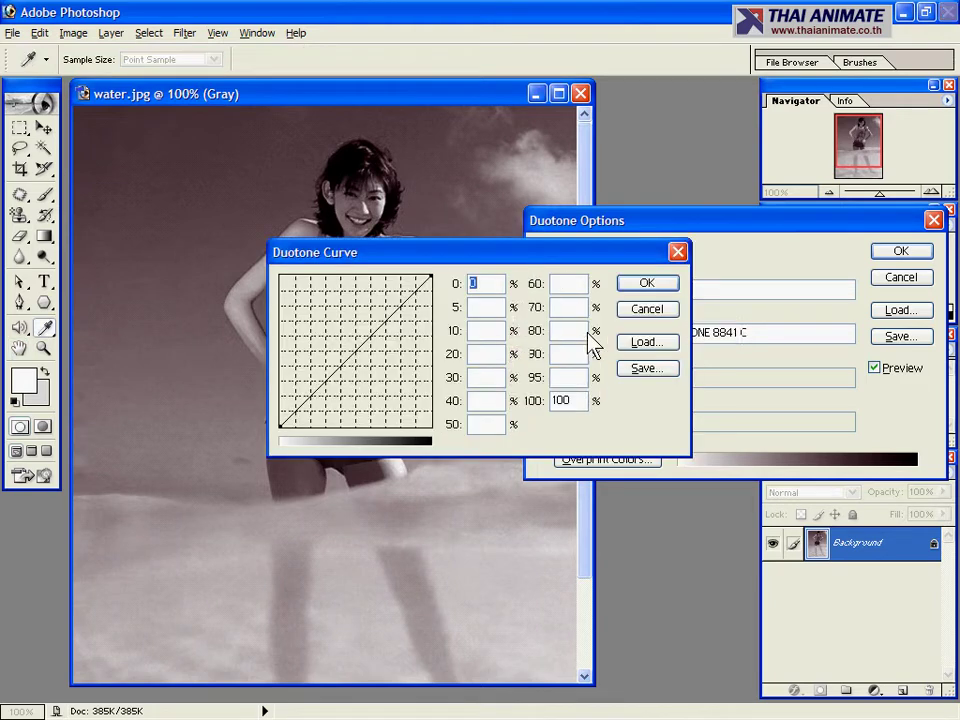
left_click_drag(430, 276, 432, 316)
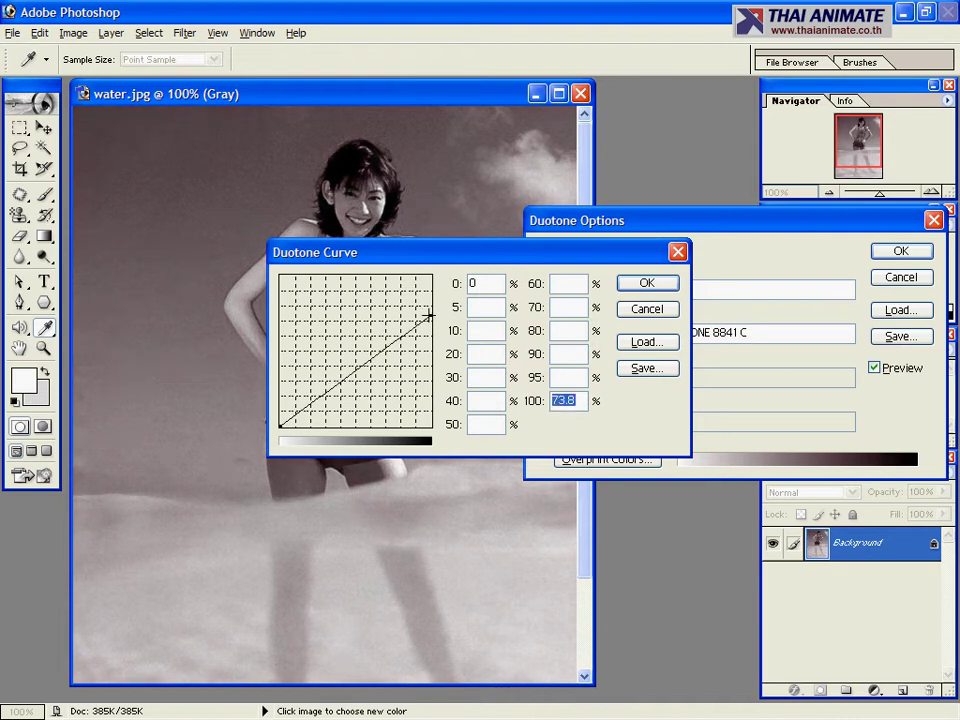
mouse_move(370, 358)
left_mouse_down()
mouse_move(370, 350)
mouse_move(370, 359)
left_mouse_up()
left_click(553, 284)
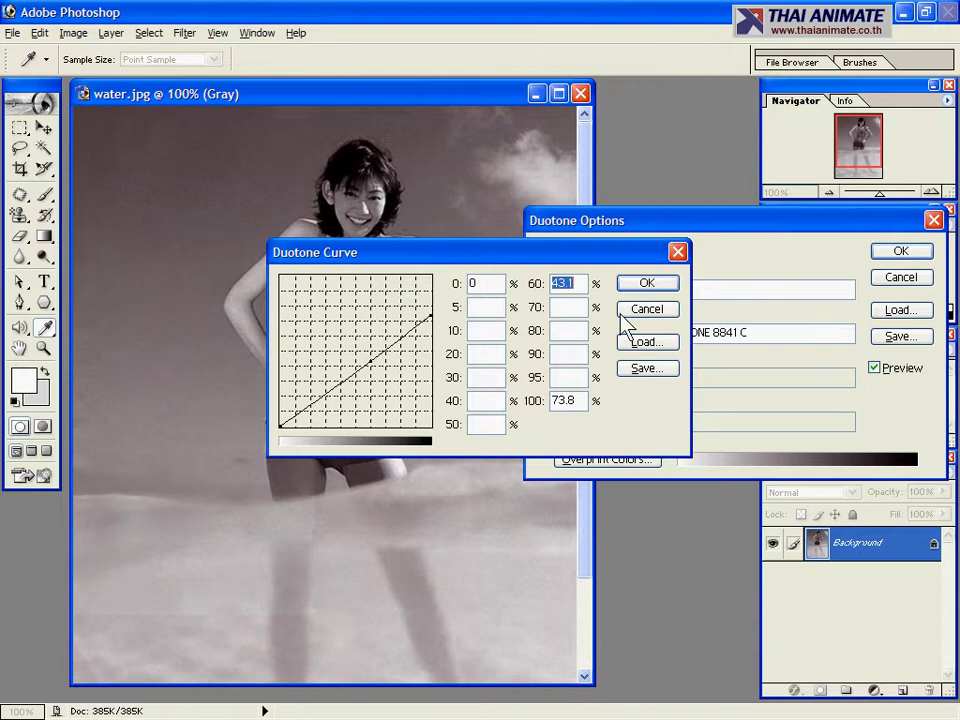
left_click(638, 287)
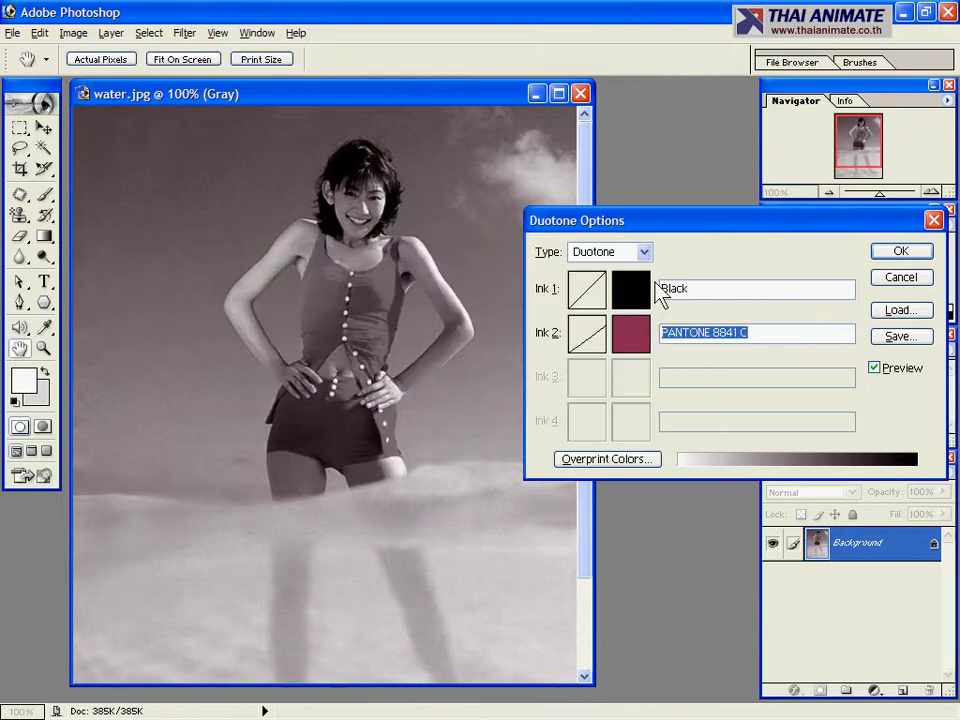
left_click(901, 252)
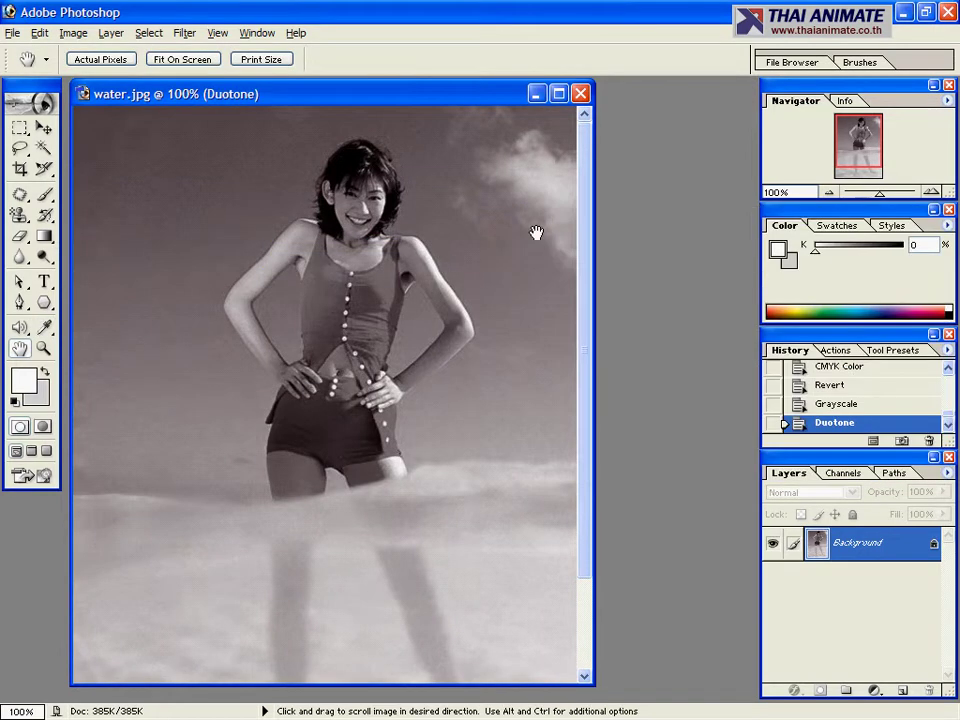
Step: Return to the latest Revert history state and convert the restored RGB image to Grayscale mode
left_click(835, 389)
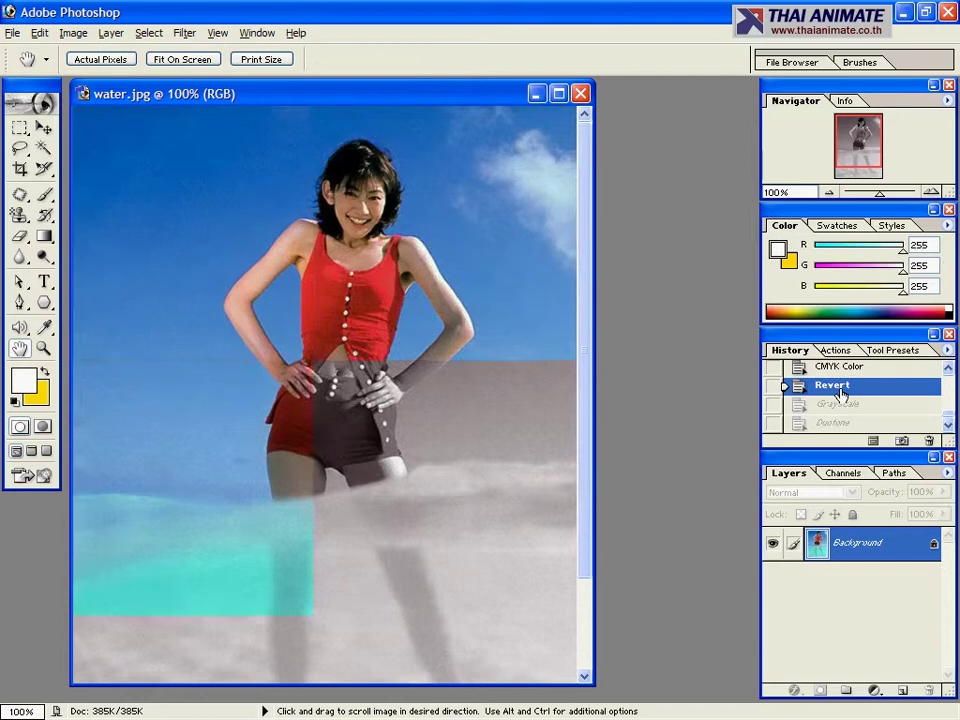
left_click(110, 35)
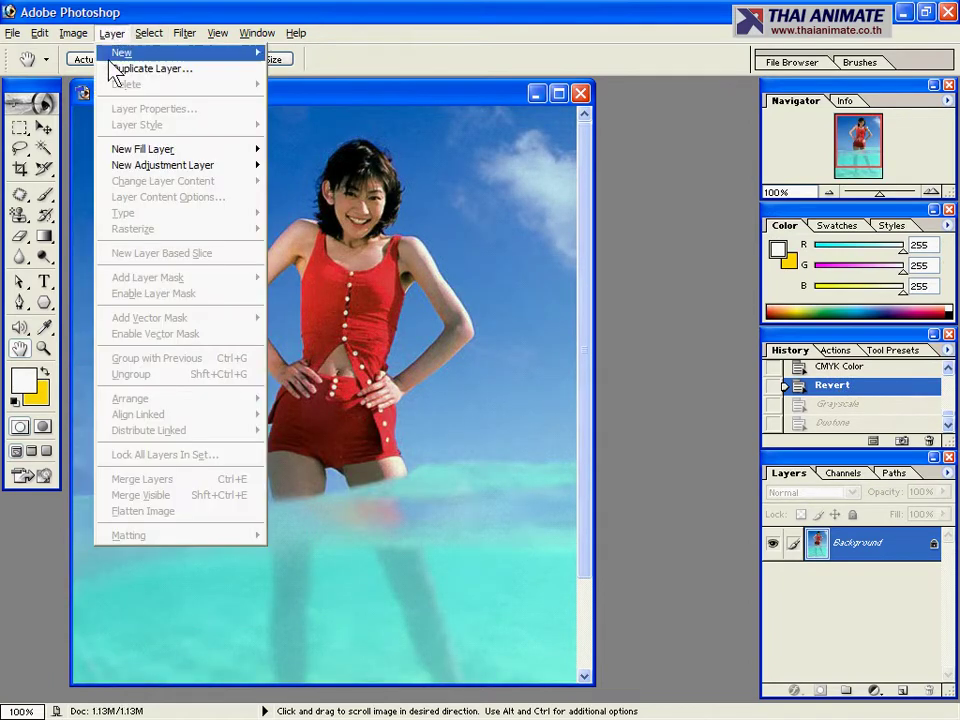
mouse_move(74, 35)
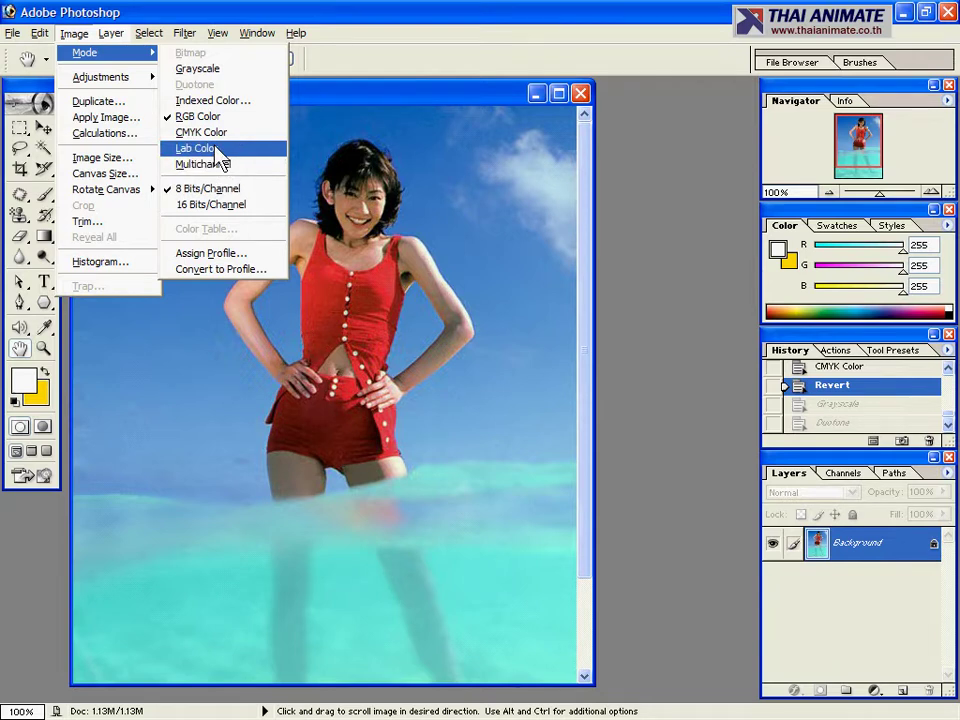
left_click(215, 70)
left_click(418, 291)
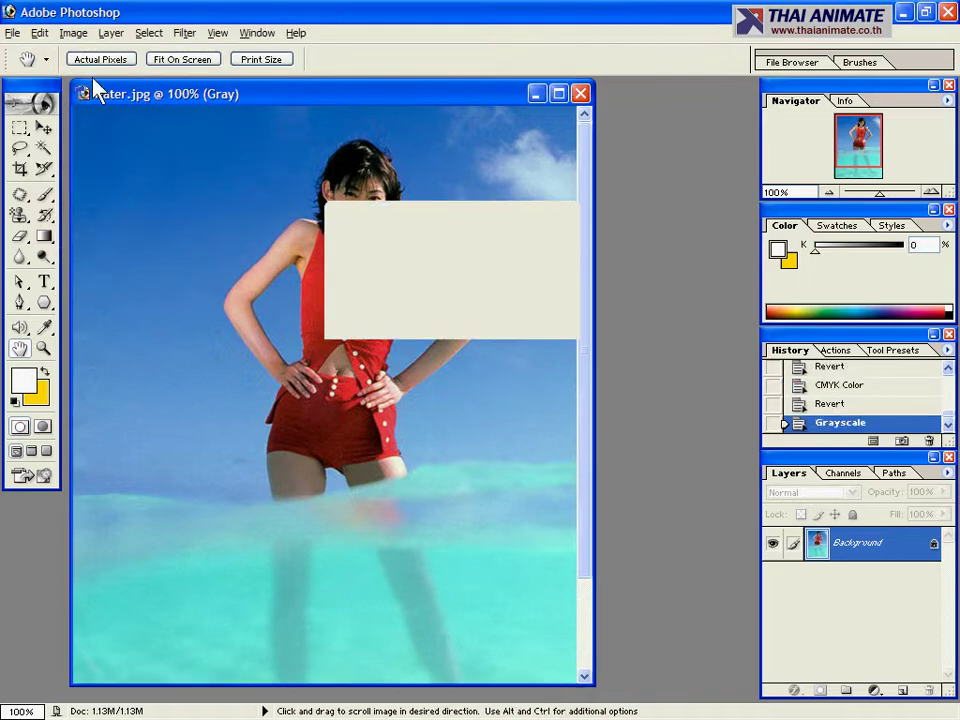
Step: Try a Tritone conversion, browsing the PANTONE metallic coated book for Ink 3, and cancel the conversion
left_click(73, 33)
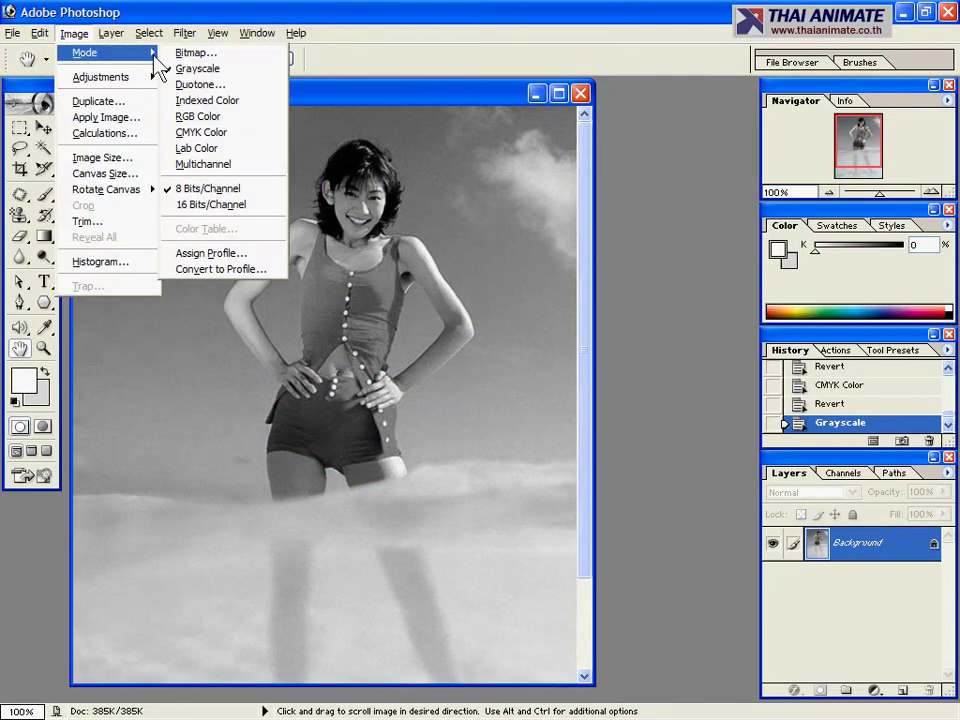
left_click(205, 85)
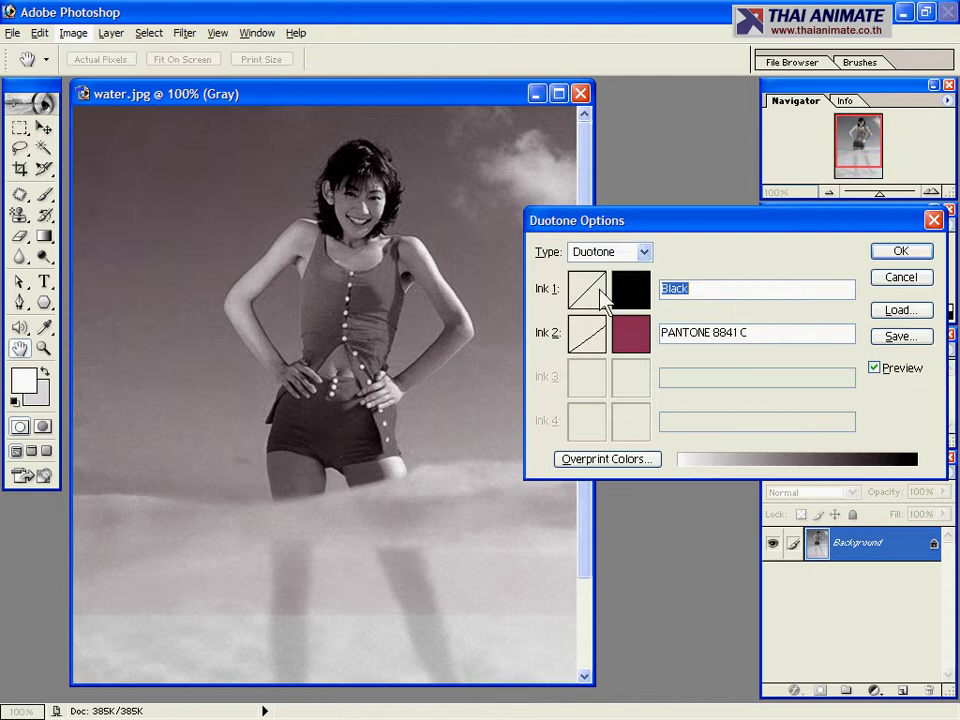
left_click(617, 253)
left_click(621, 301)
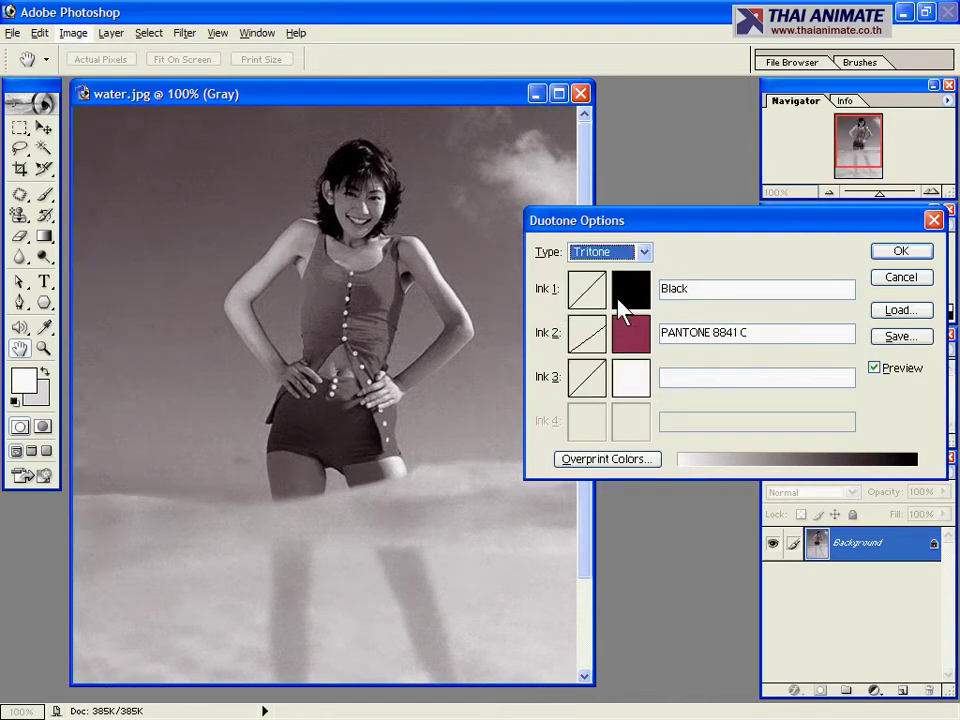
left_click(631, 378)
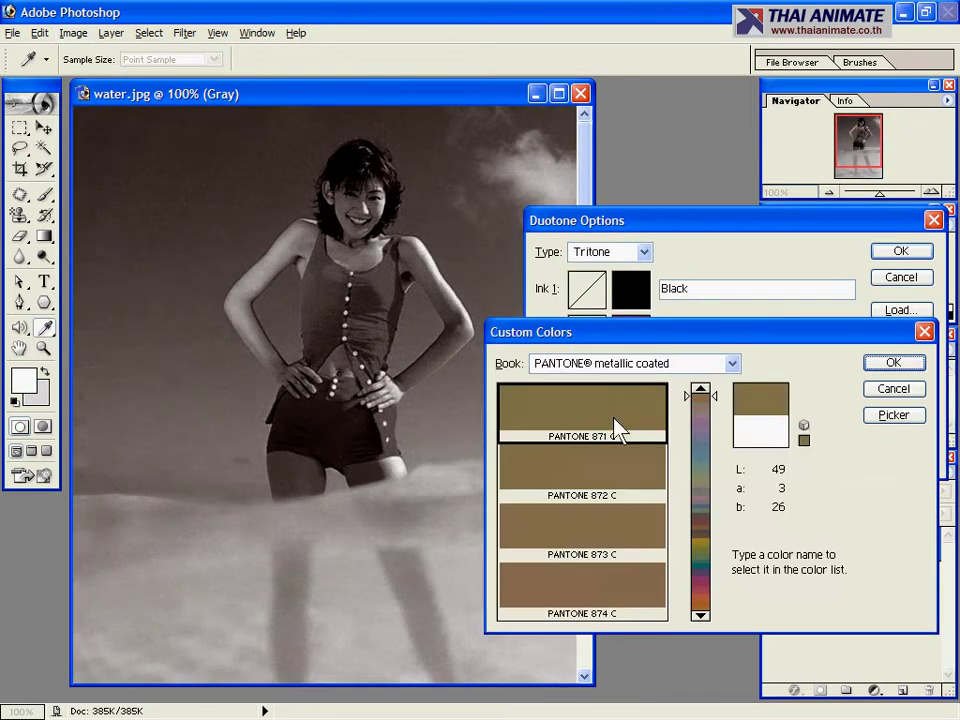
left_click(700, 489)
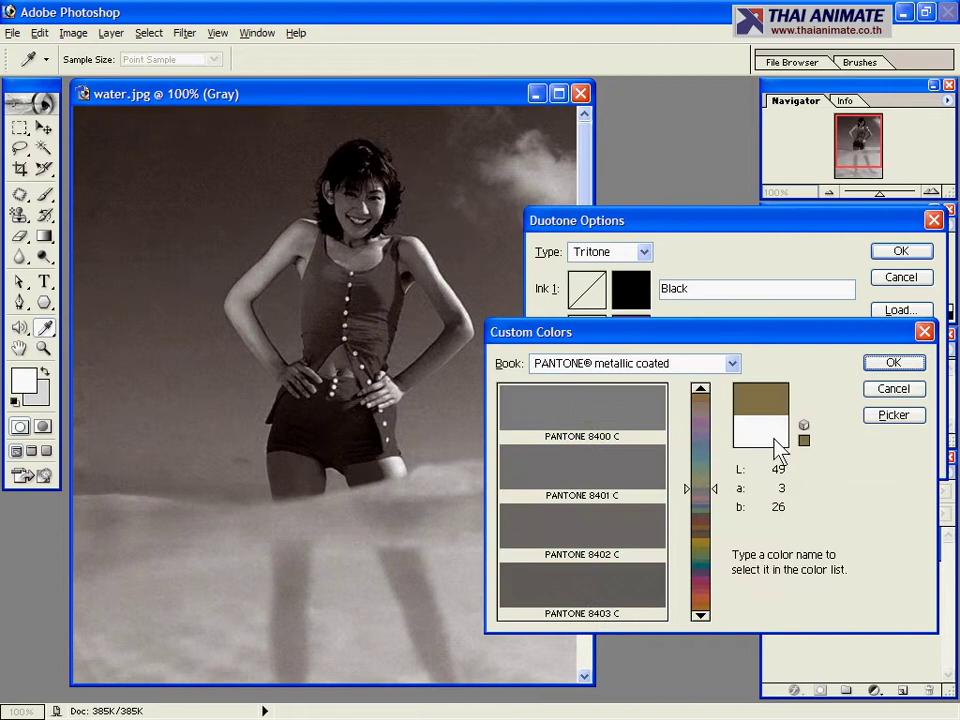
left_click(900, 390)
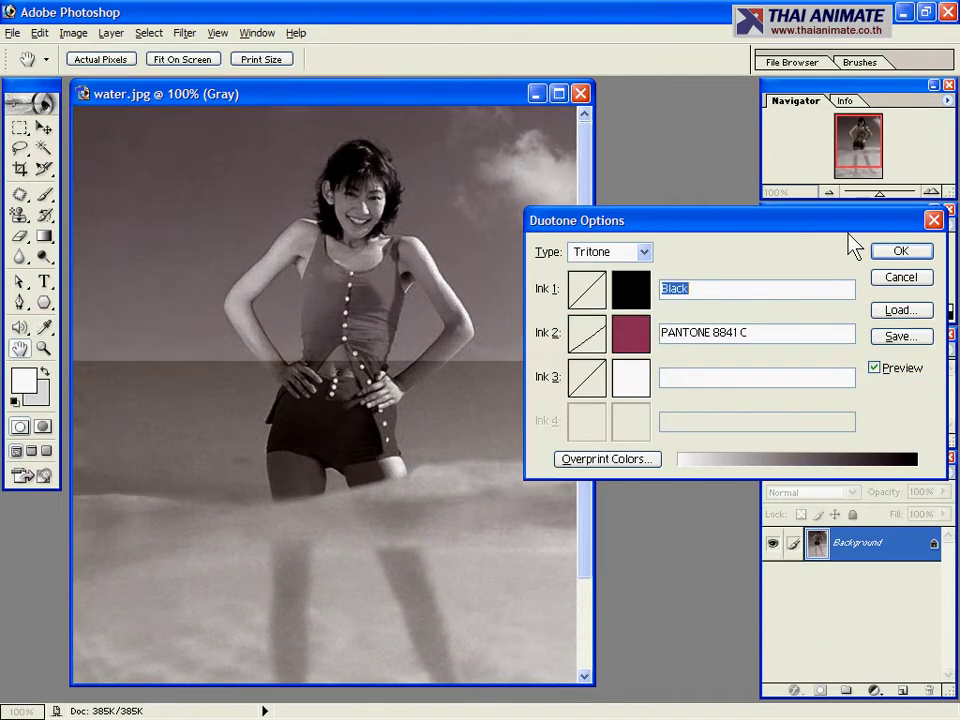
left_click(900, 283)
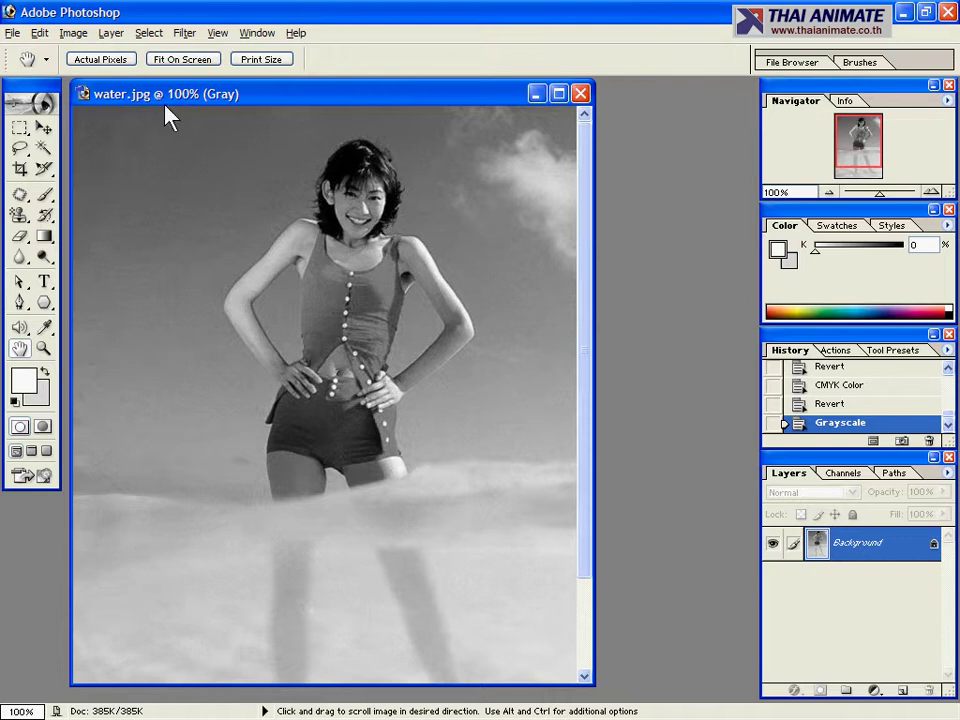
Step: Undo the Grayscale conversion and delete the Blue channel from the RGB image
left_click(42, 33)
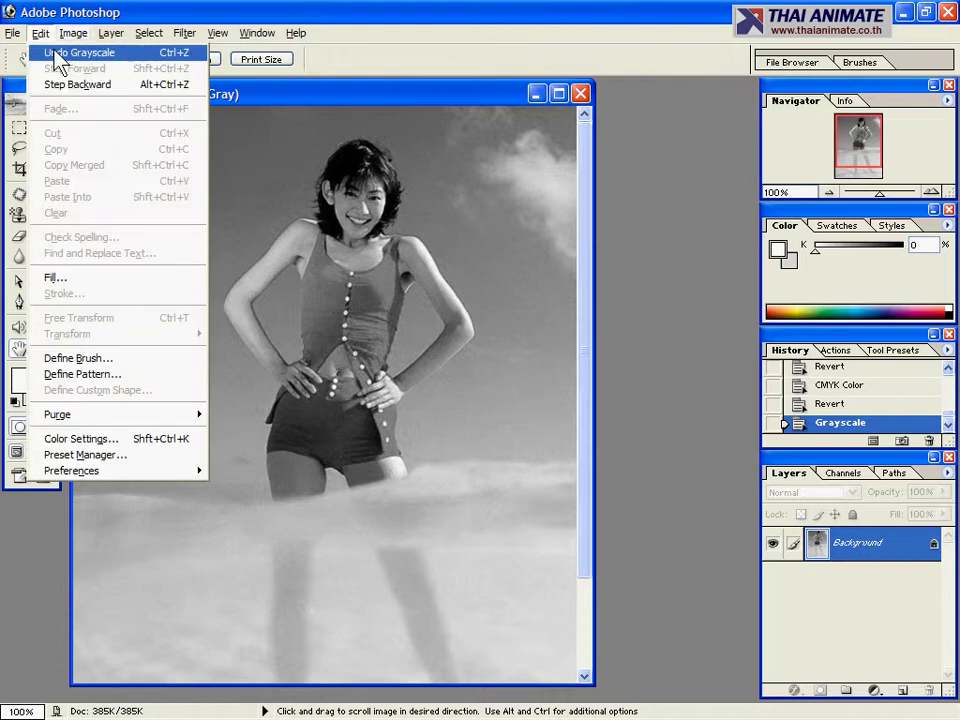
left_click(55, 54)
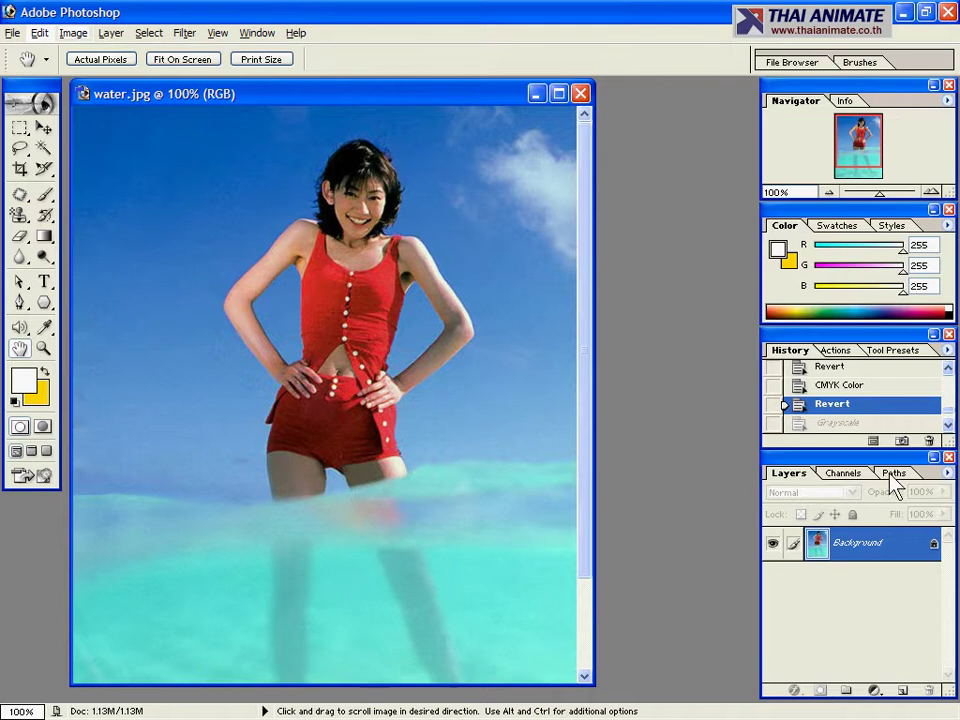
left_click(860, 474)
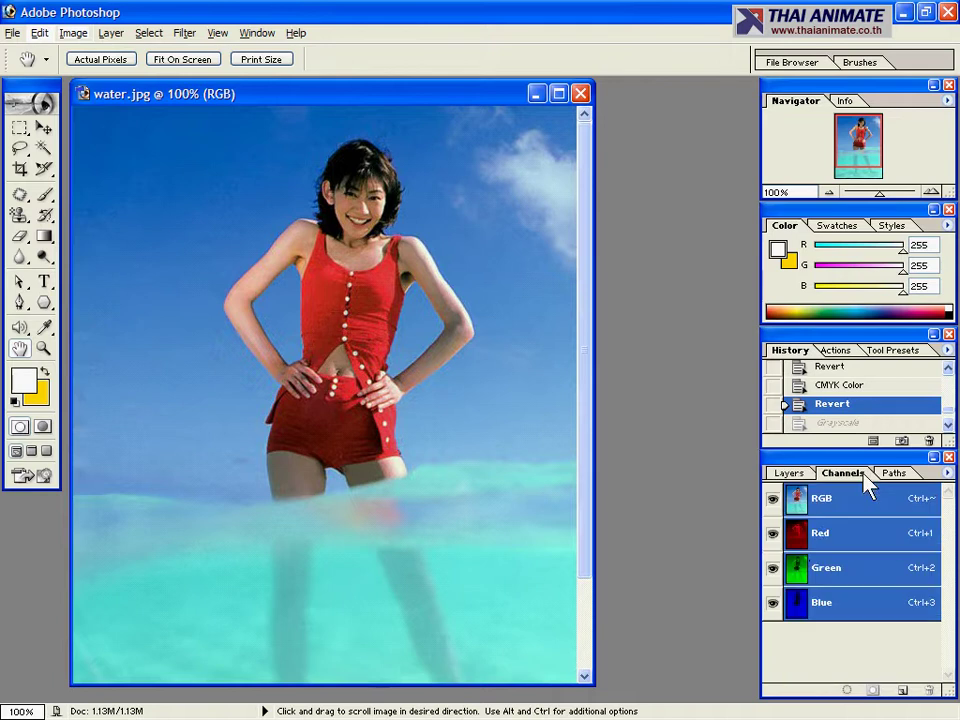
left_click(857, 606)
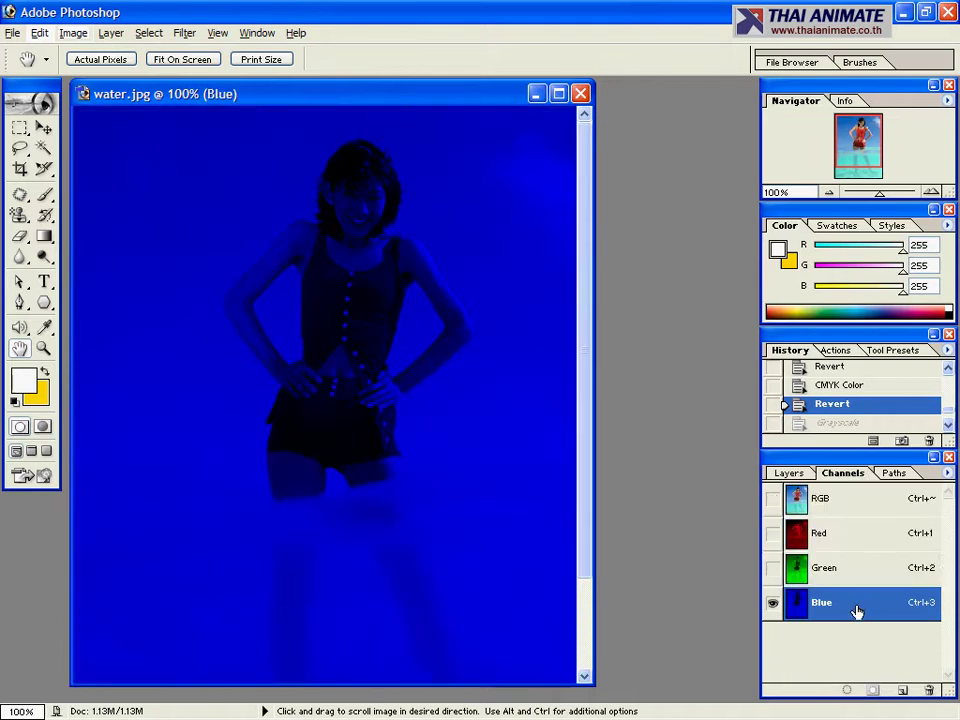
left_click(929, 690)
left_click(440, 300)
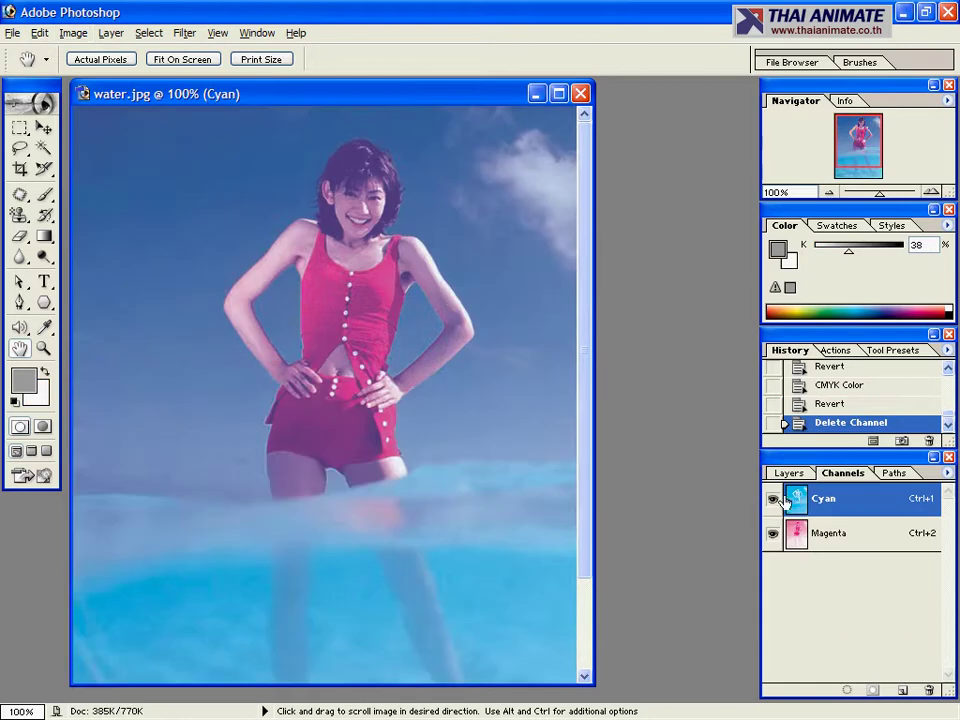
Step: Change the Magenta channel's spot colour to brown 9A5C41, trying blue and teal colours beforehand
left_click(839, 533)
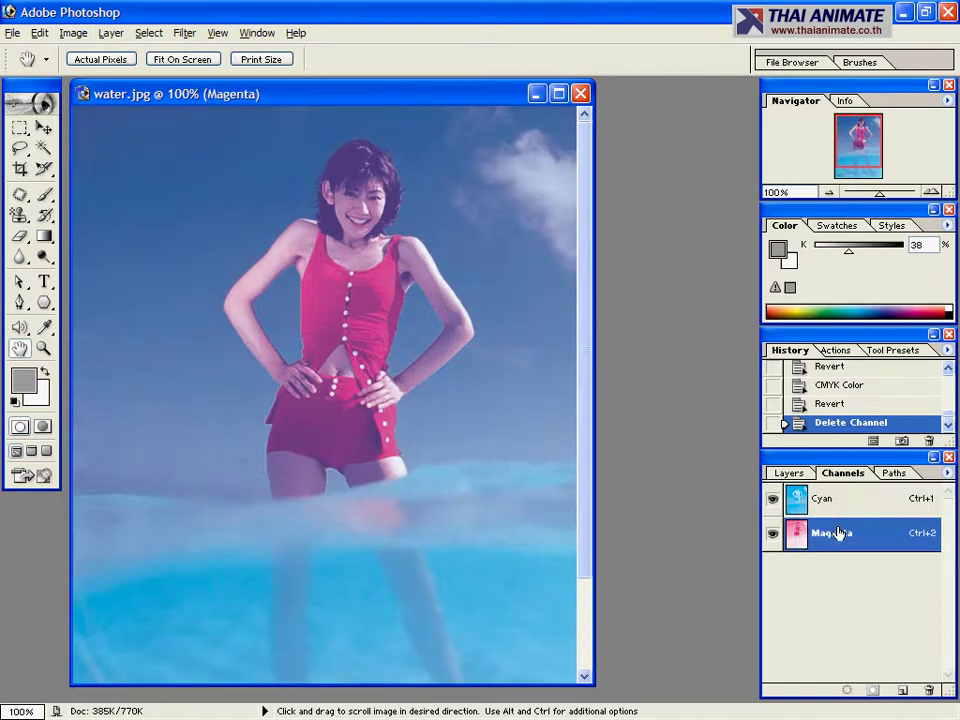
left_click(838, 505)
left_click(836, 538)
double_click(796, 537)
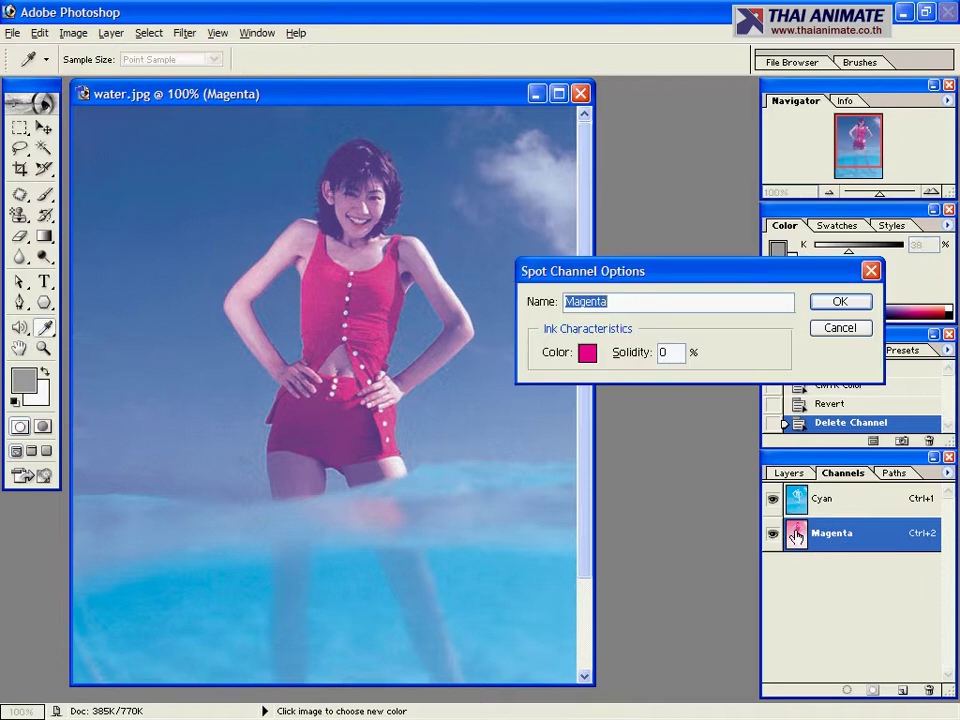
left_click(588, 354)
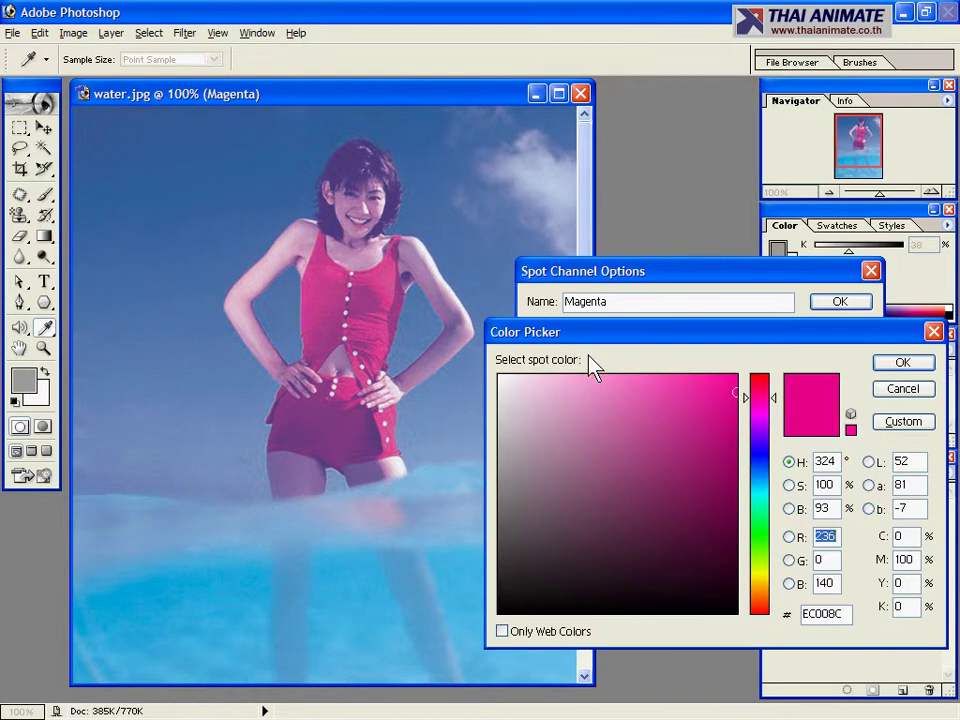
left_click(770, 457)
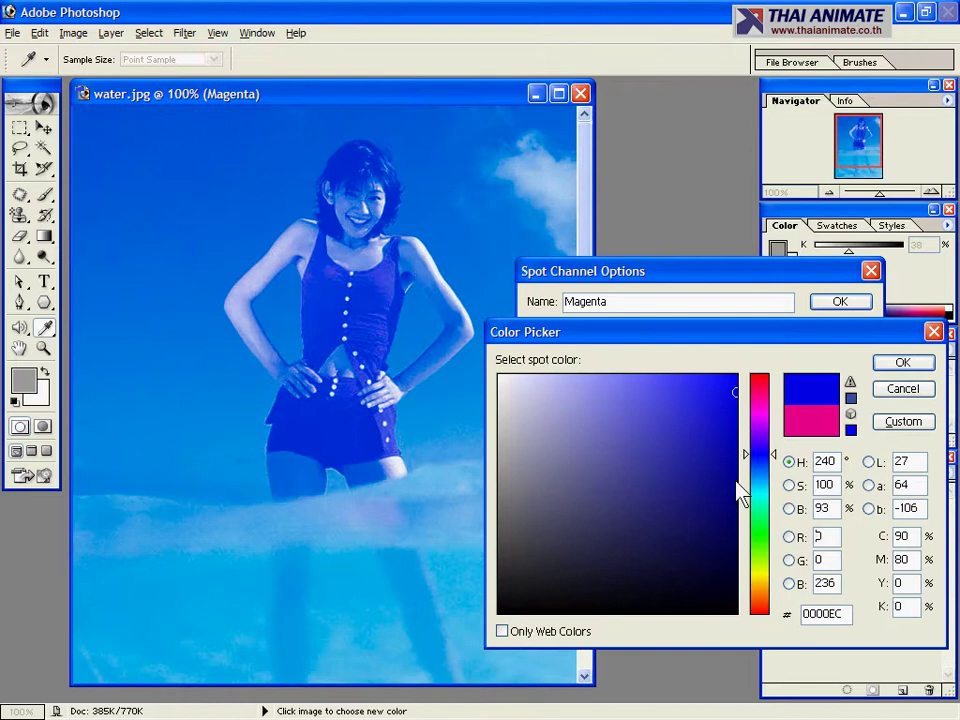
left_click(765, 497)
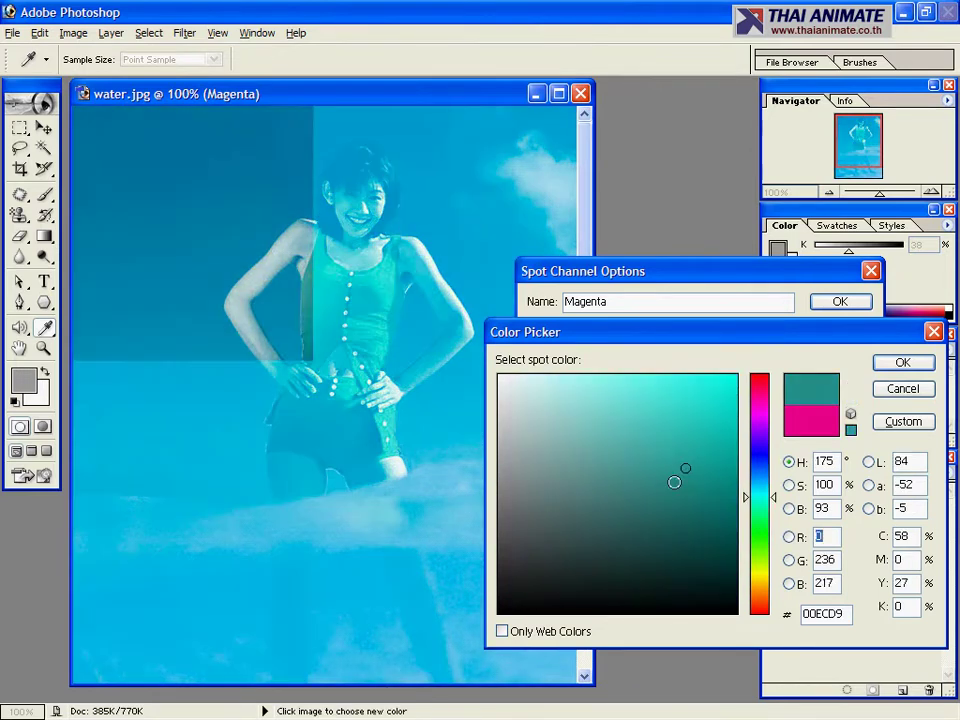
left_click(672, 485)
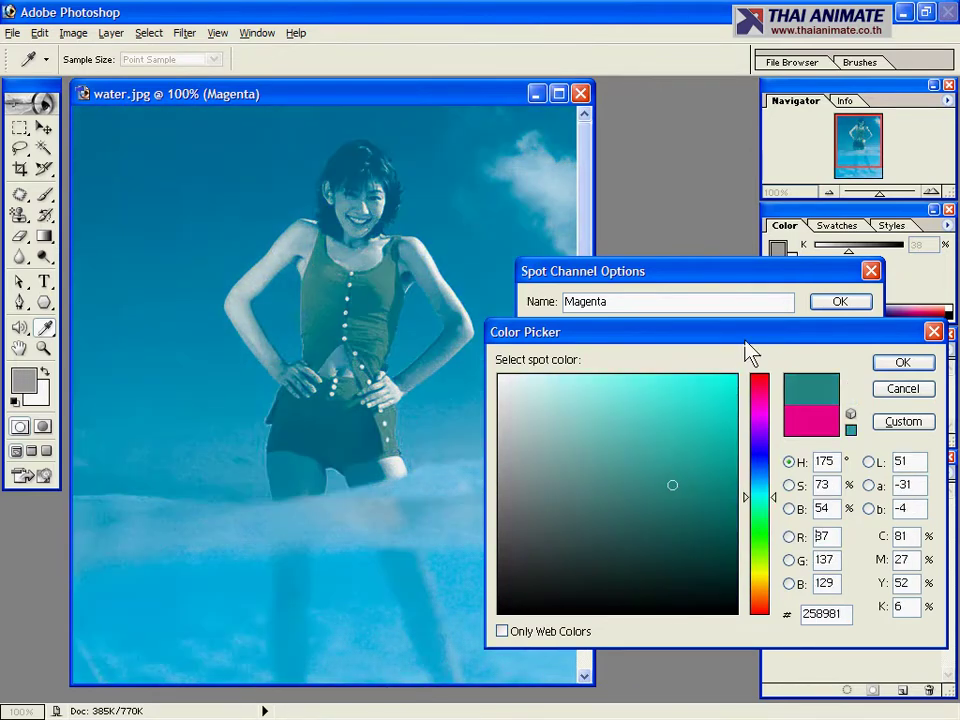
left_click(764, 597)
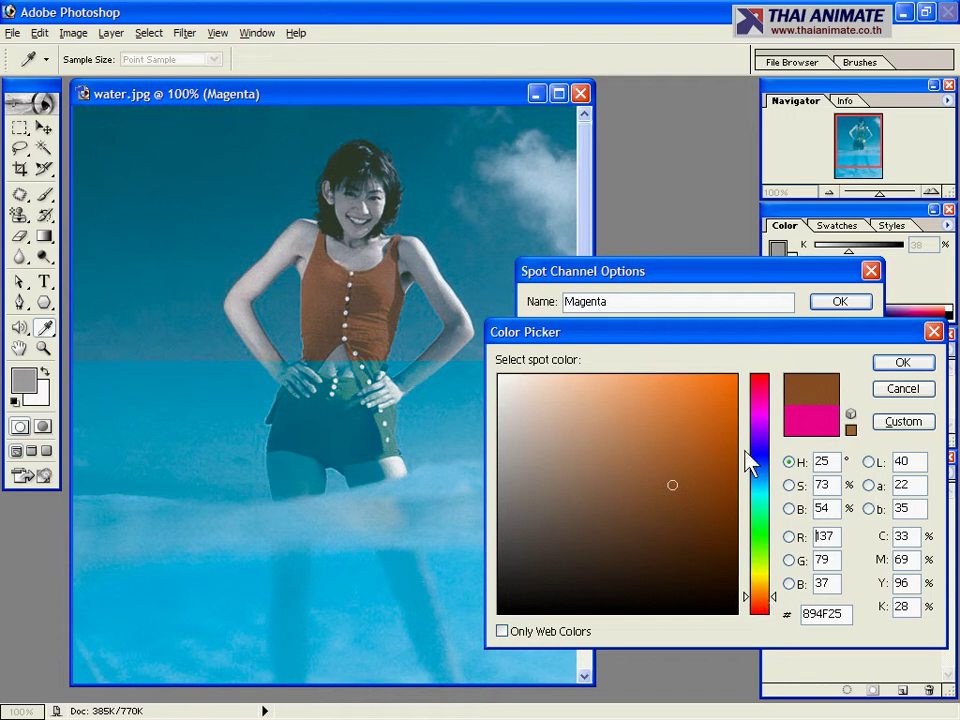
left_click_drag(761, 606, 760, 602)
mouse_move(722, 432)
left_mouse_down()
mouse_move(739, 375)
mouse_move(675, 395)
mouse_move(636, 468)
left_mouse_up()
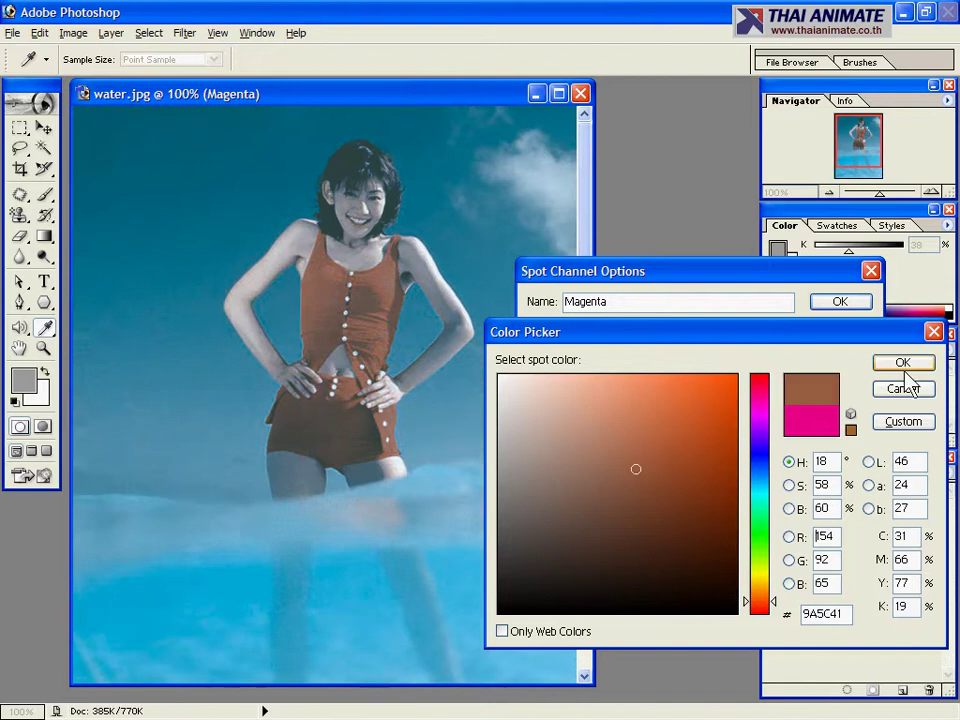
left_click(905, 364)
left_click(842, 304)
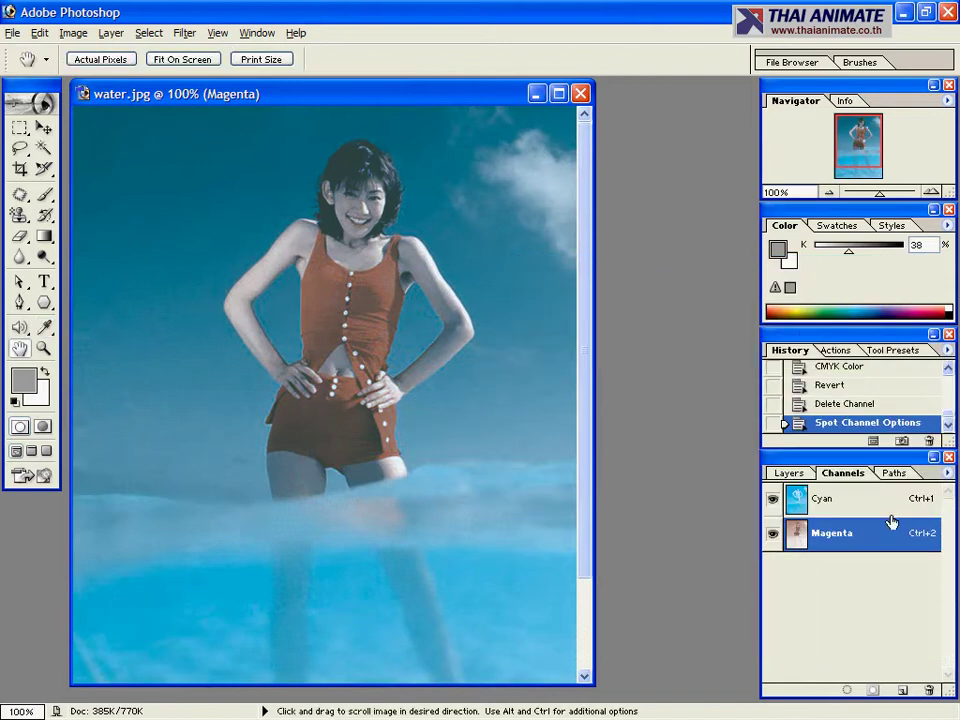
Step: Select the Cyan channel, show the layers, and convert the Multichannel image to Grayscale mode
left_click(848, 503)
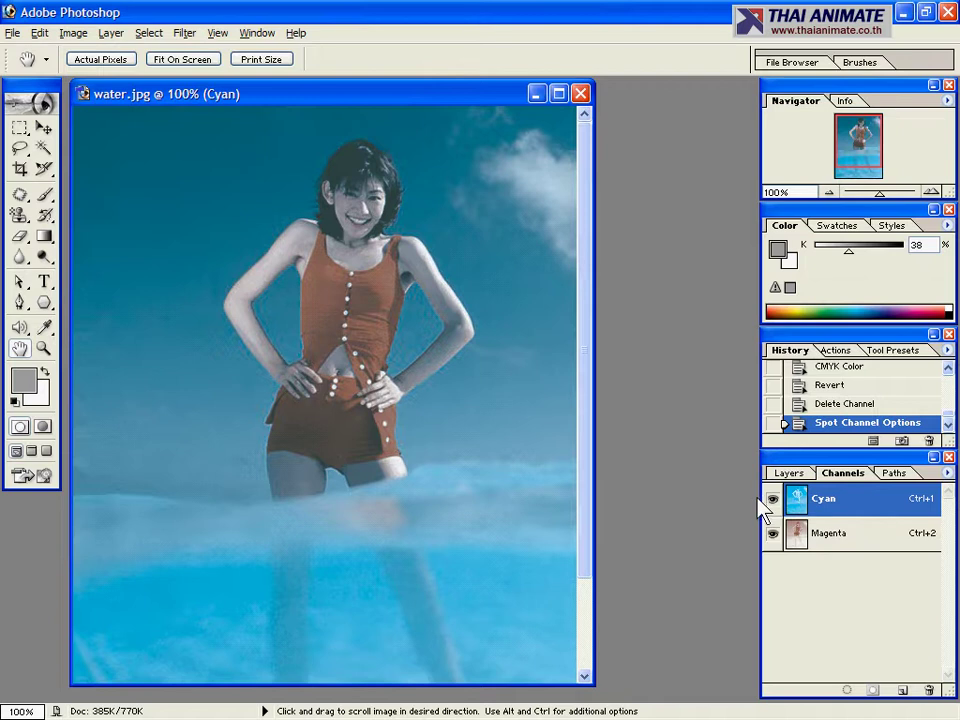
left_click(790, 473)
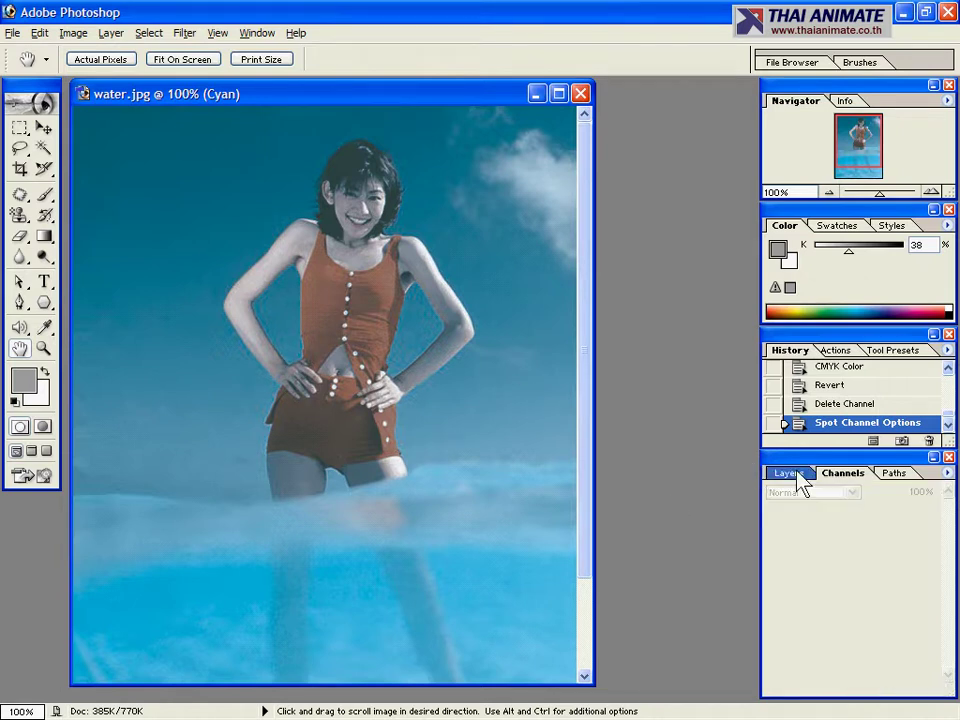
left_click(73, 33)
mouse_move(86, 60)
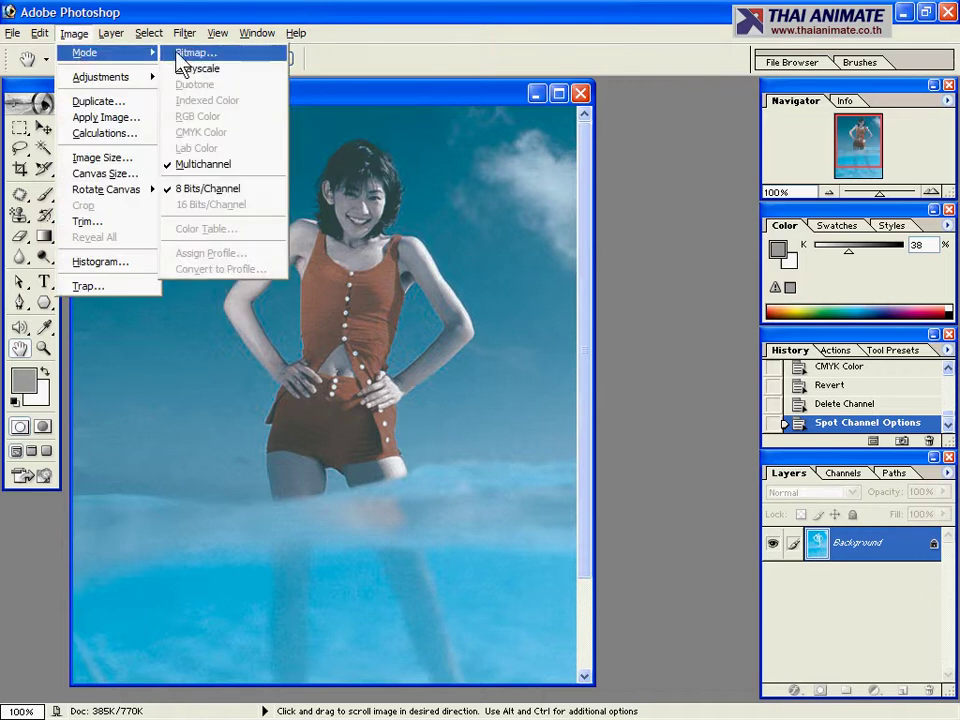
left_click(190, 68)
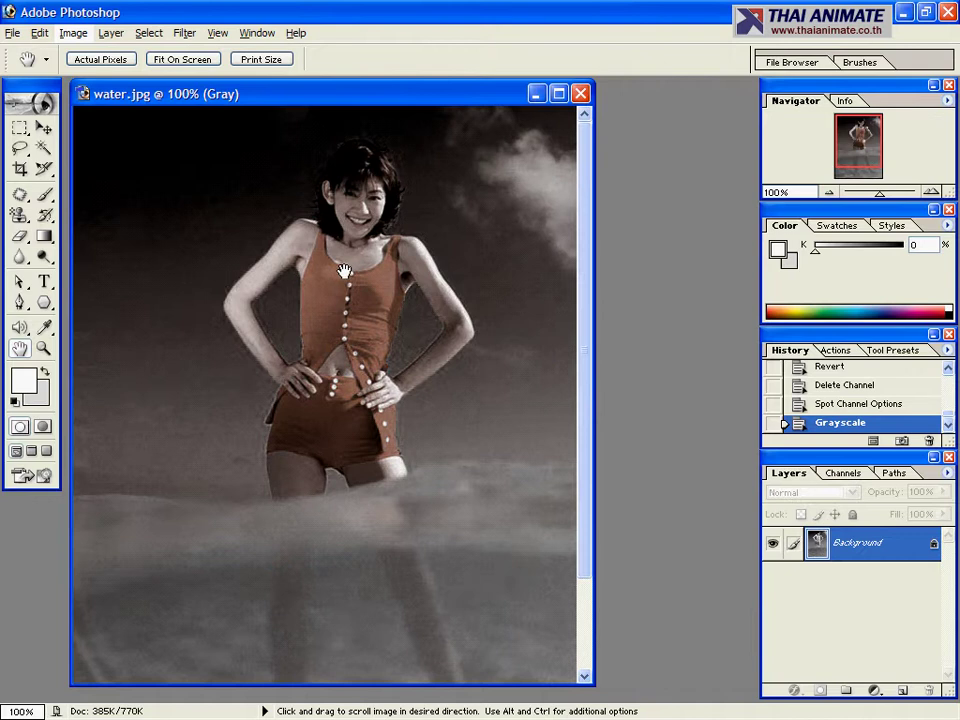
left_click(112, 34)
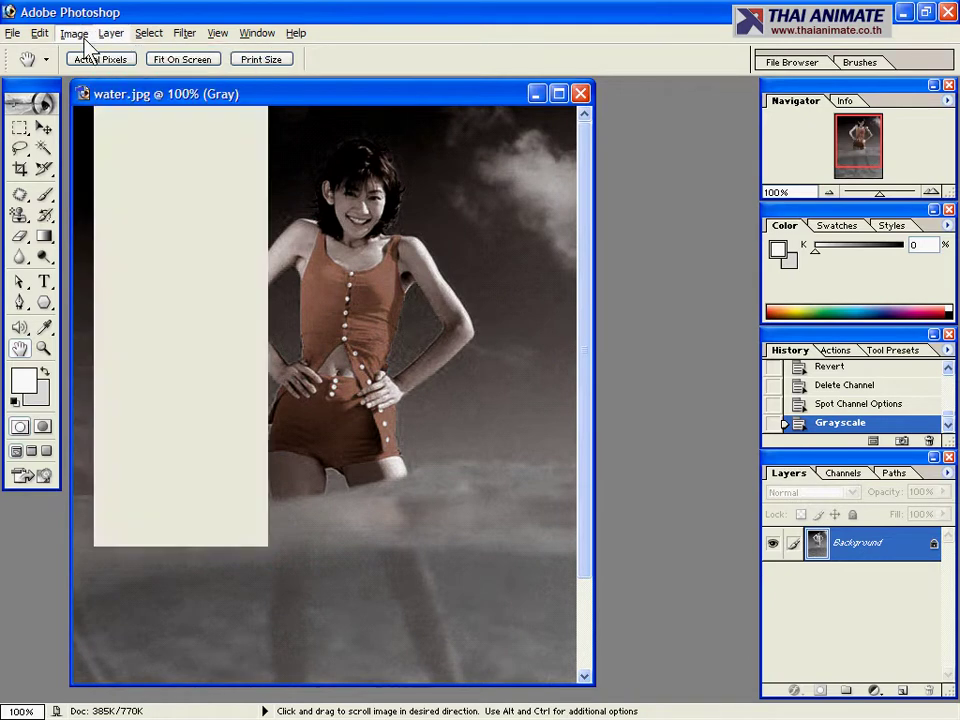
Step: Convert the Grayscale image to Duotone mode using the Monotone type with Black as Ink 1
mouse_move(105, 60)
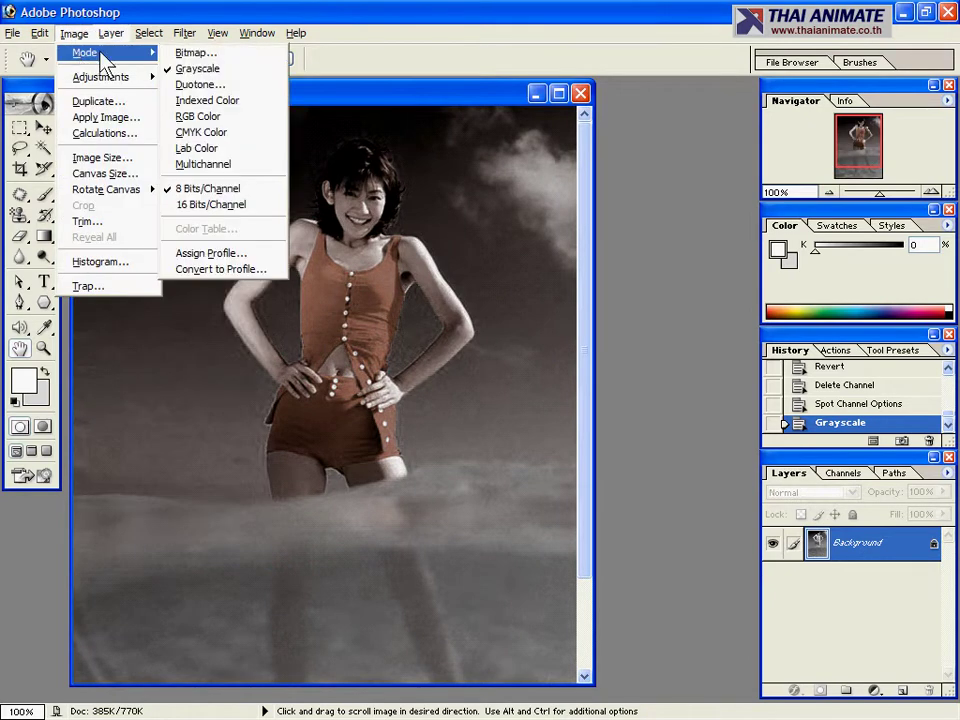
left_click(200, 84)
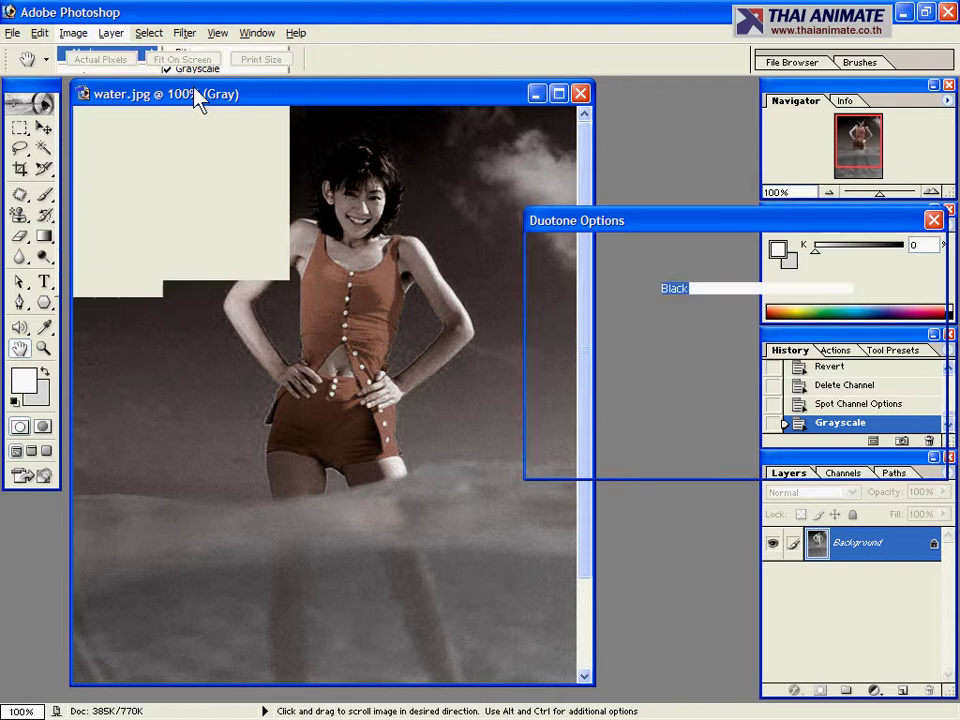
left_click(644, 252)
left_click(598, 269)
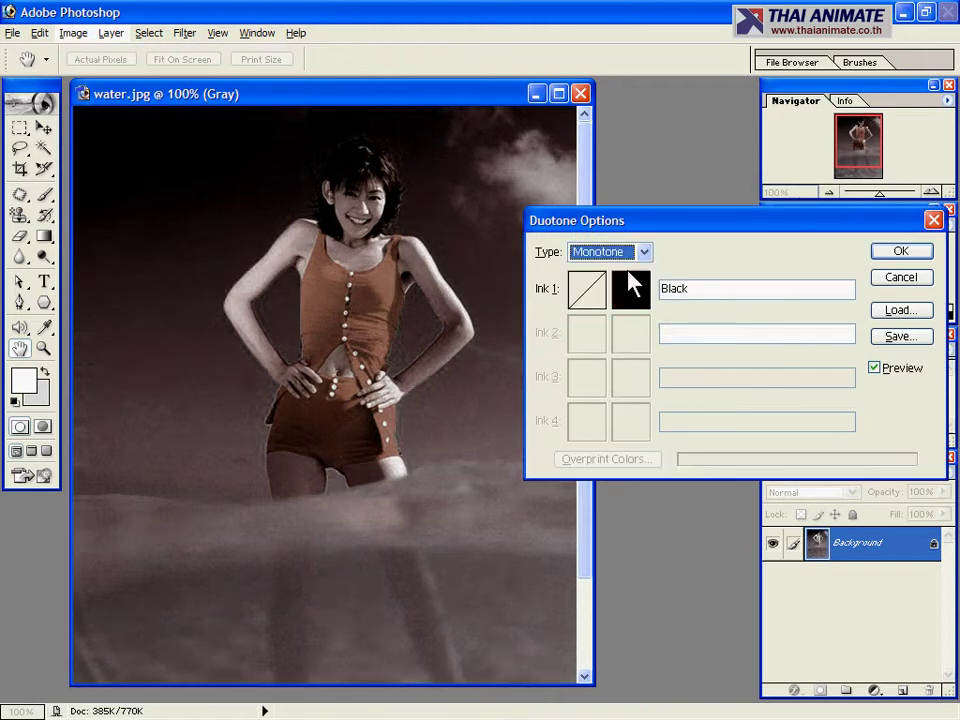
left_click(895, 255)
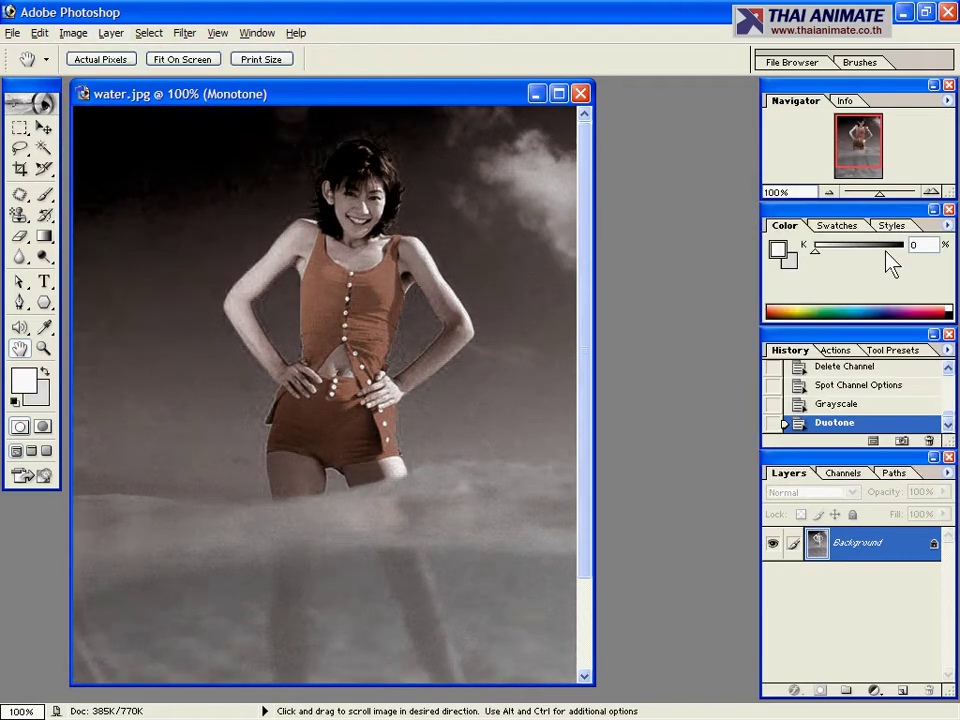
Step: Show the channels and delete the Magenta spot channel from the Monotone image
left_click(843, 473)
left_click(855, 540)
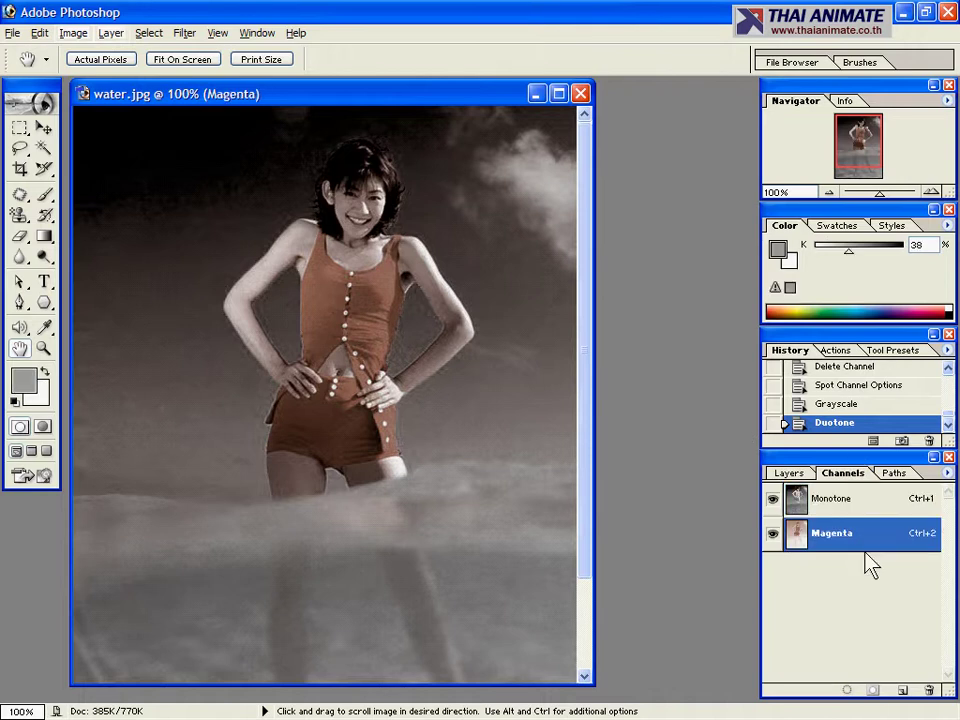
left_click(928, 690)
left_click(420, 293)
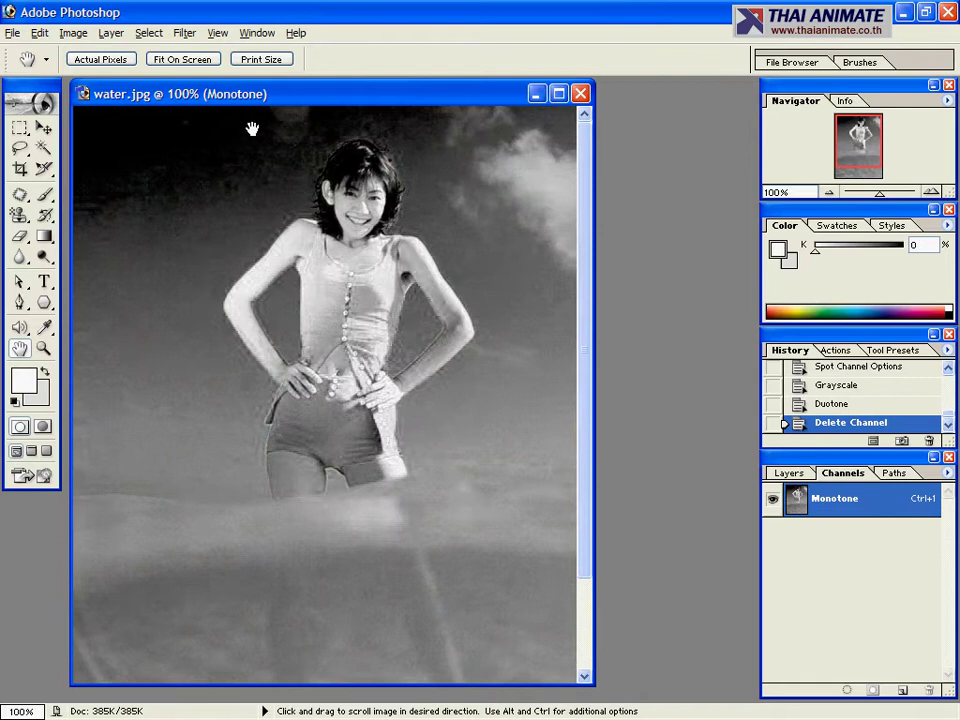
Step: Convert the Monotone image back to Grayscale mode
left_click(72, 34)
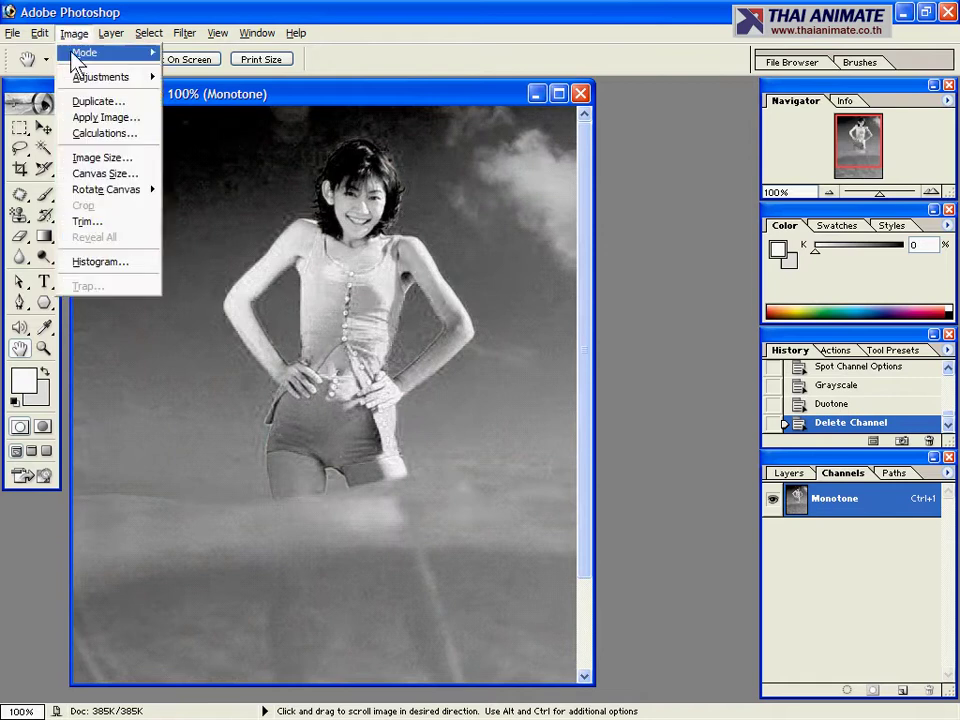
mouse_move(77, 60)
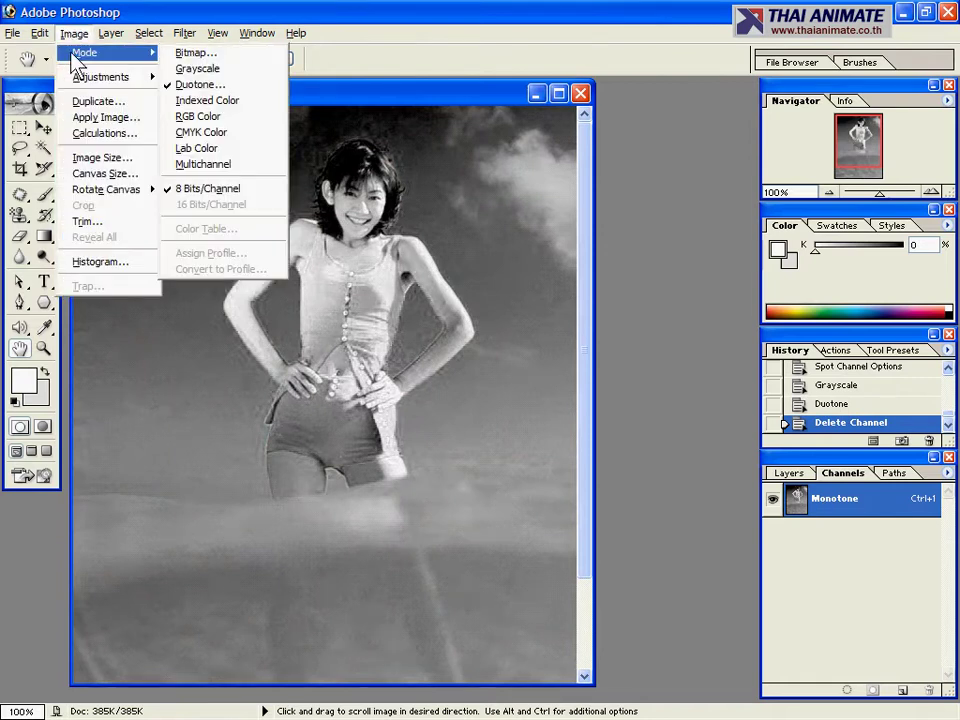
left_click(185, 69)
left_click(414, 296)
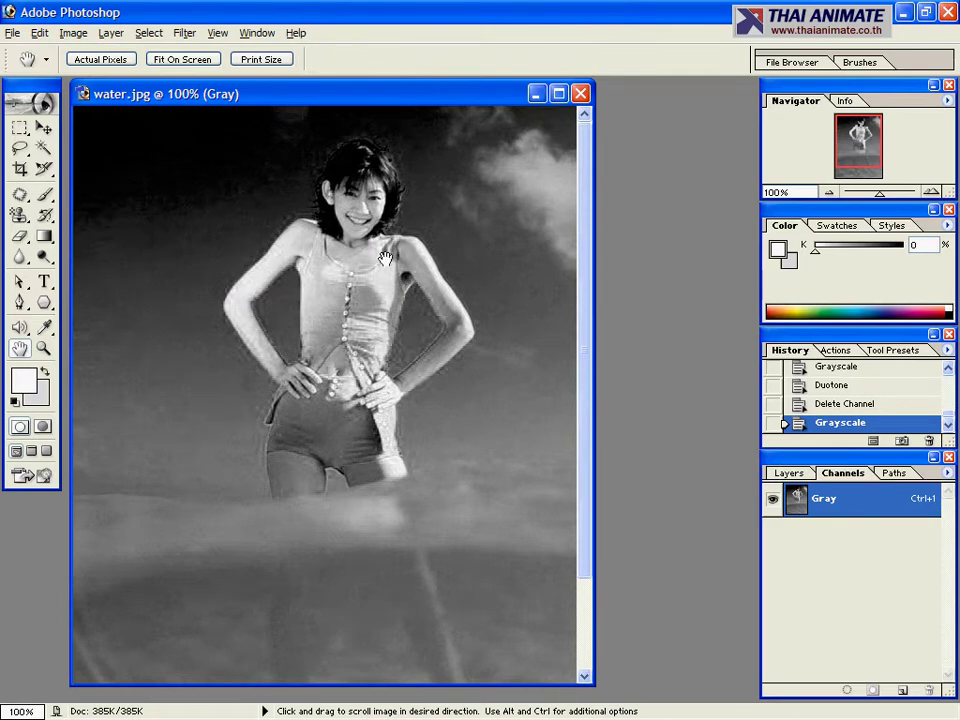
Step: Try a Bitmap conversion at 72 pixels/inch output with Diffusion Dither, and undo the conversion
left_click(72, 33)
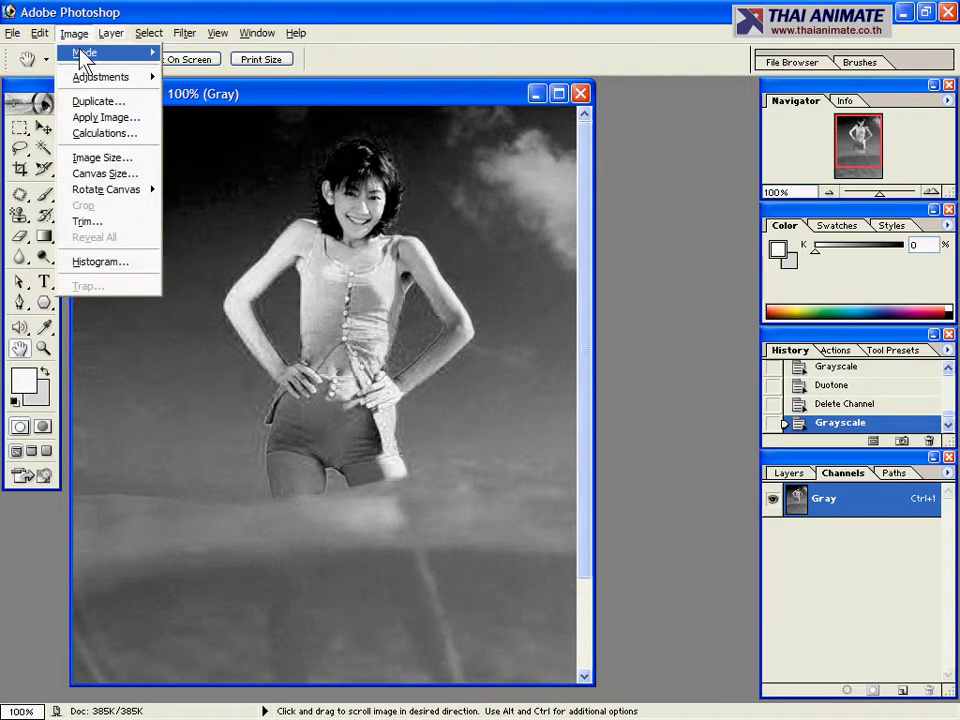
mouse_move(90, 57)
left_click(190, 52)
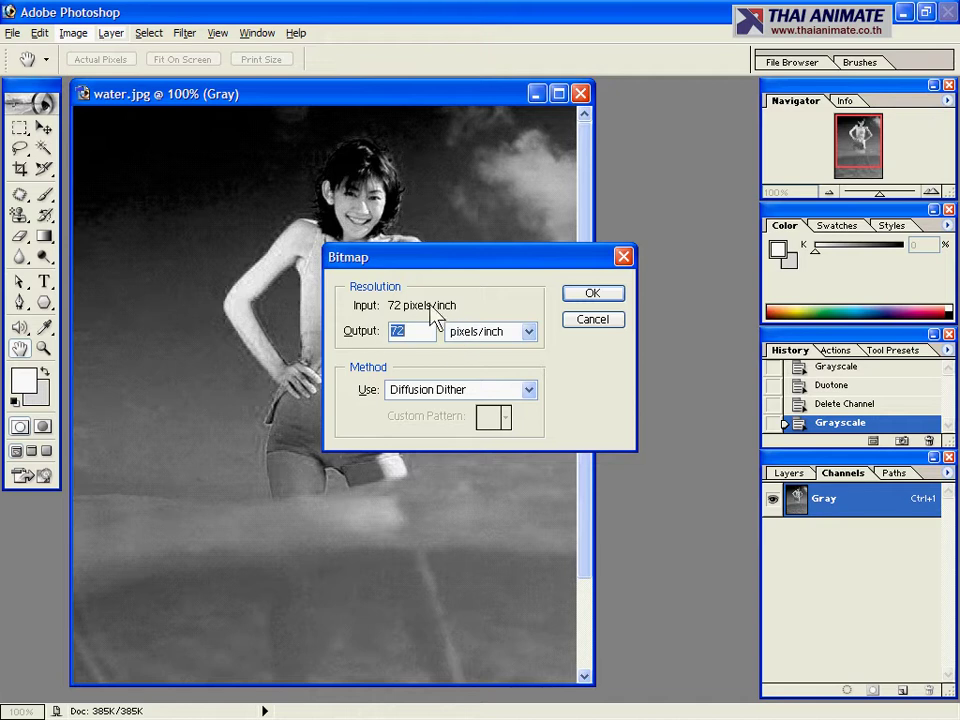
left_click(586, 297)
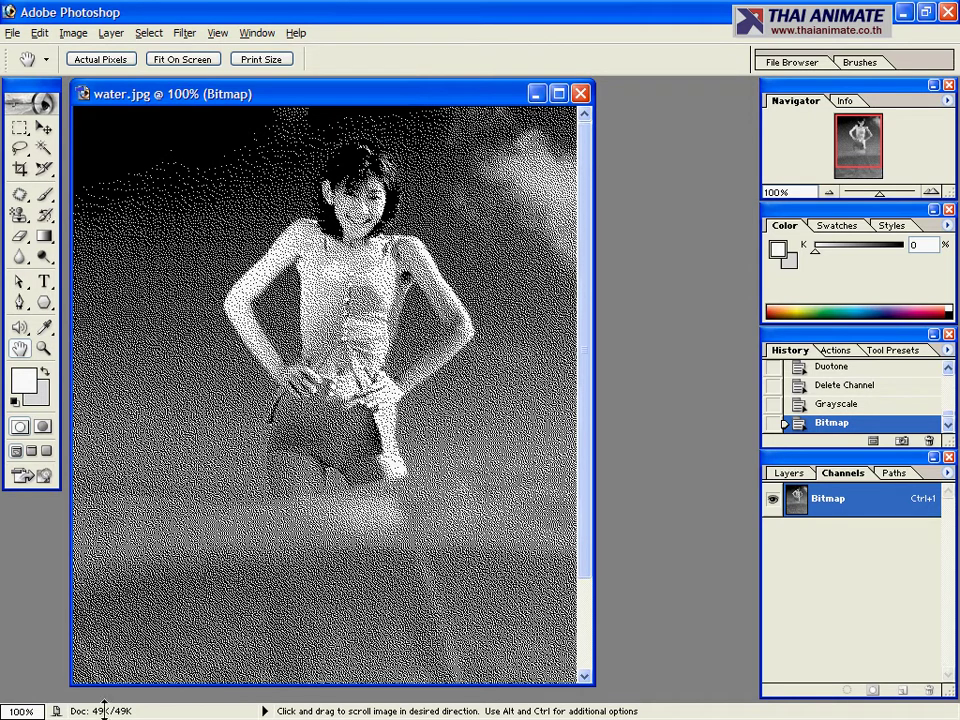
left_click(39, 32)
left_click(47, 52)
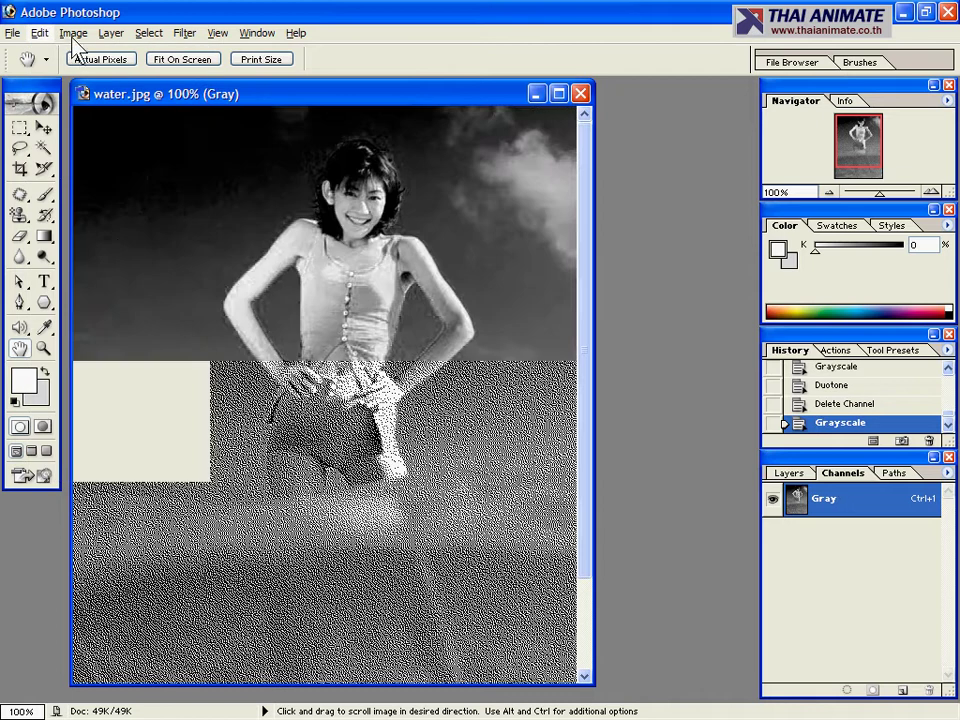
Step: Convert the Grayscale image to Bitmap mode with an output resolution of 300 pixels/inch and the Diffusion Dither method
left_click(73, 33)
mouse_move(80, 55)
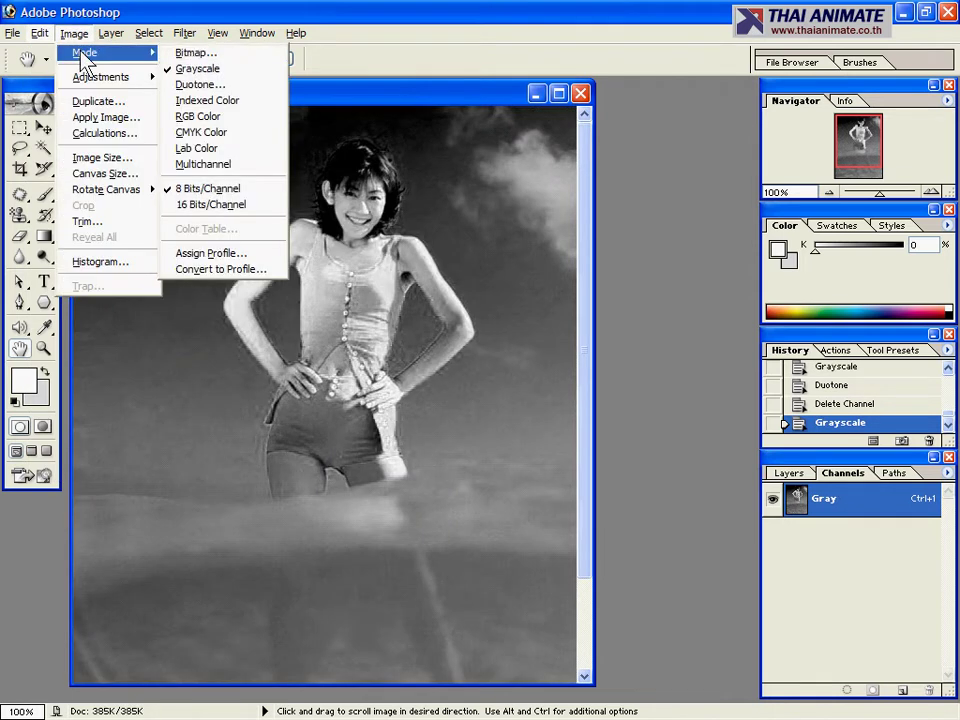
left_click(174, 55)
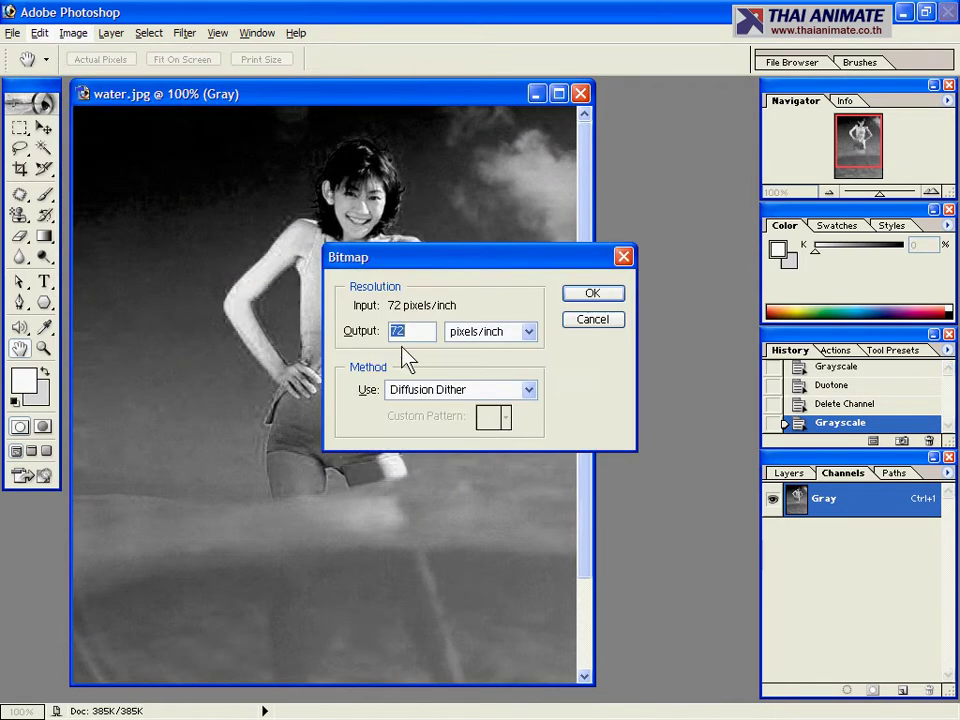
type("300")
left_click(590, 294)
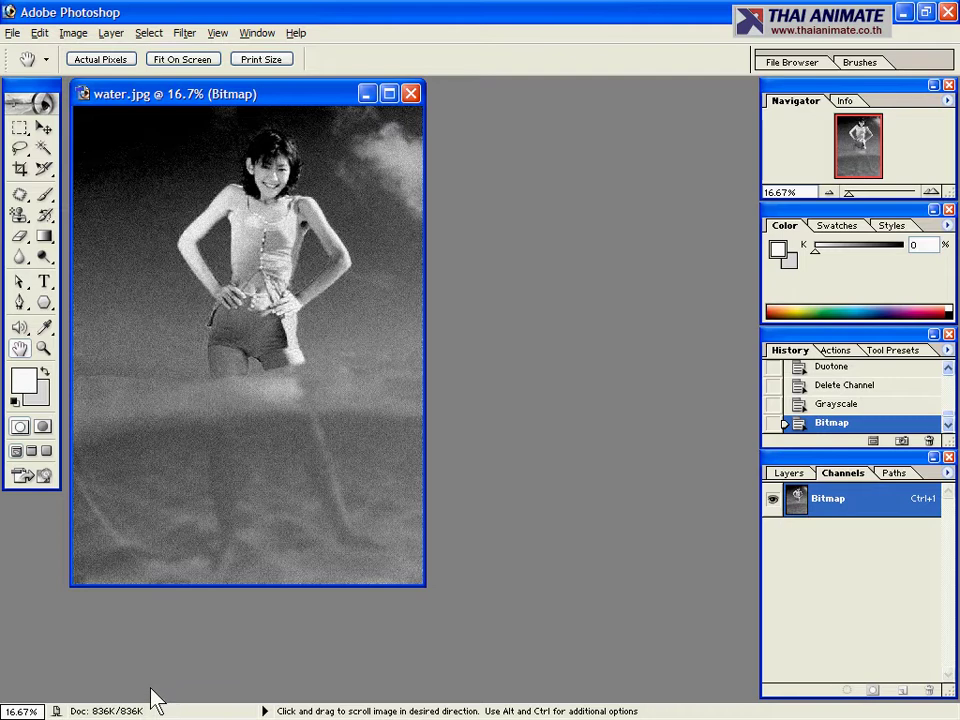
Step: Convert the Bitmap image to Grayscale mode with a size ratio of 1
left_click(76, 33)
mouse_move(110, 52)
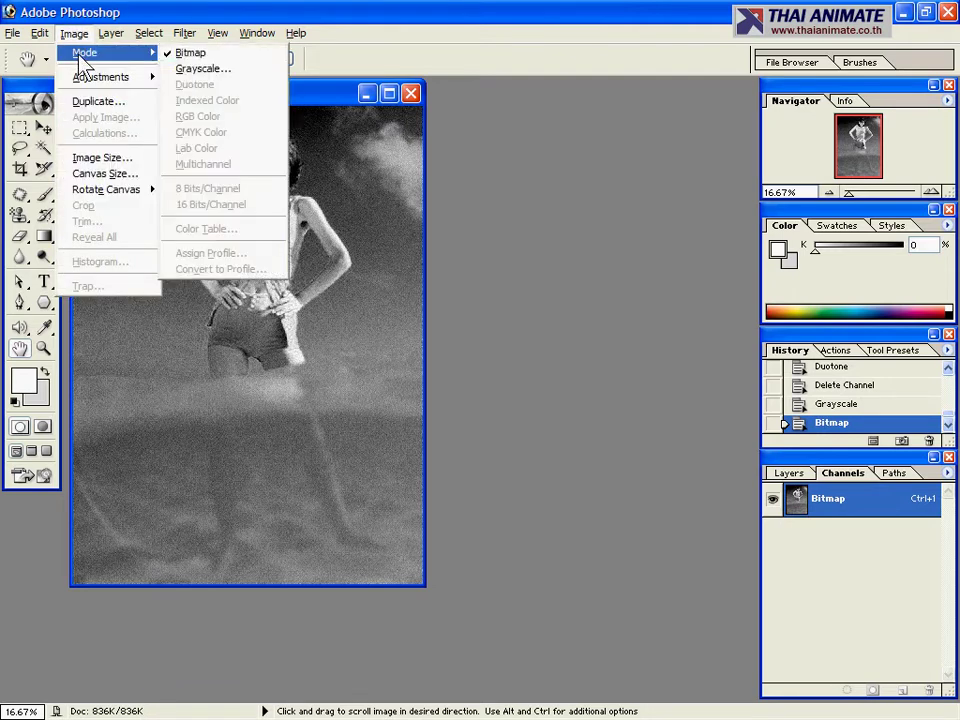
left_click(188, 69)
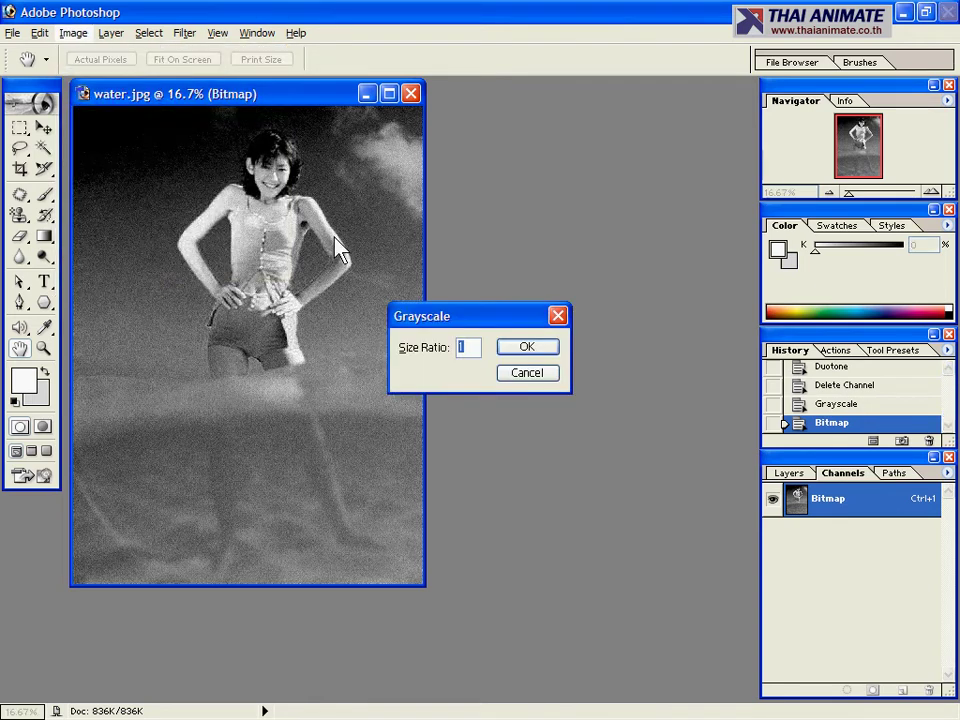
left_click(518, 348)
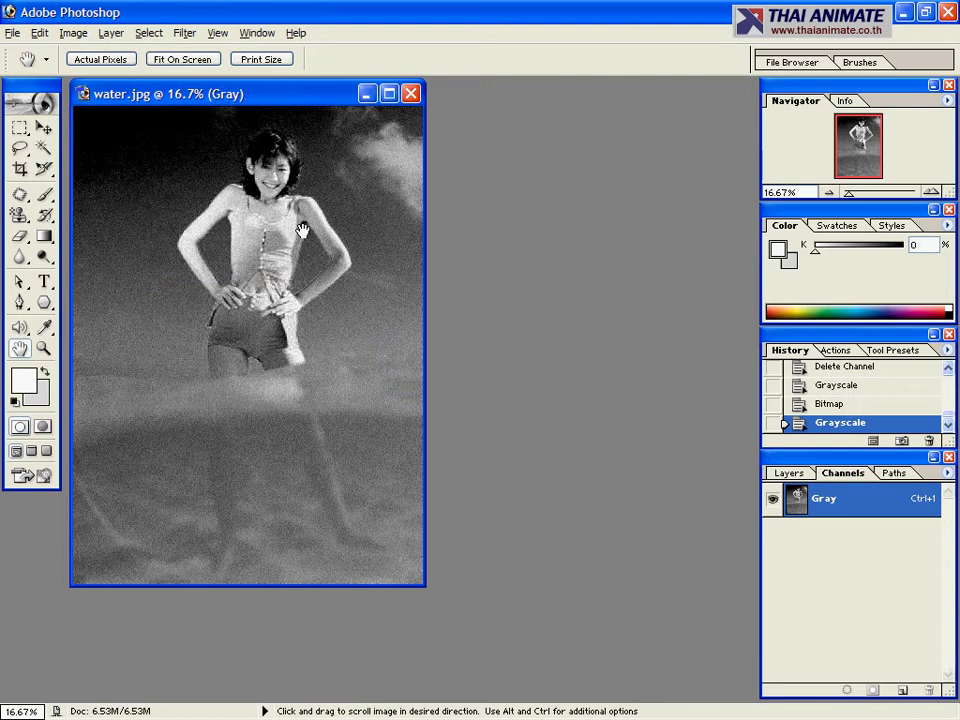